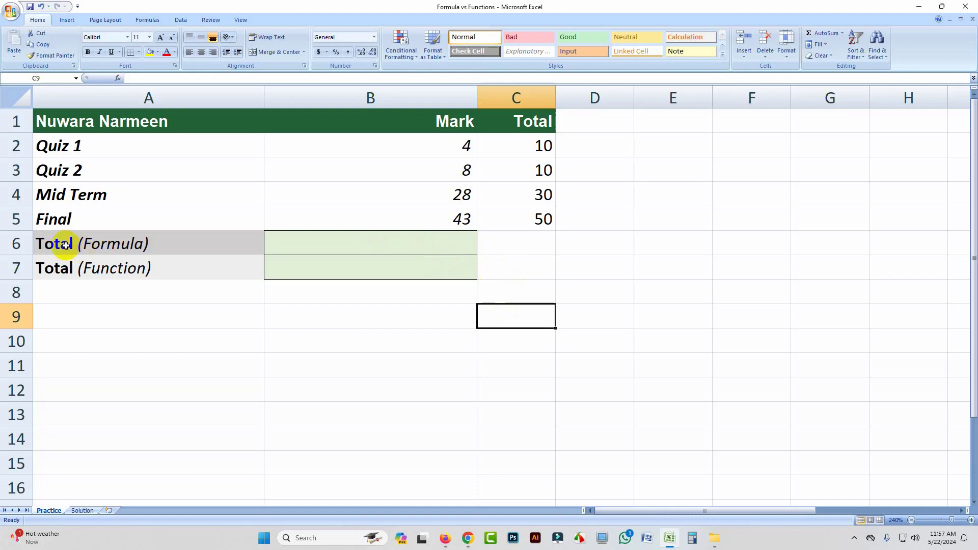
{"action": "left_click_drag", "start_coordinate": [66, 246], "coordinate": [321, 248]}
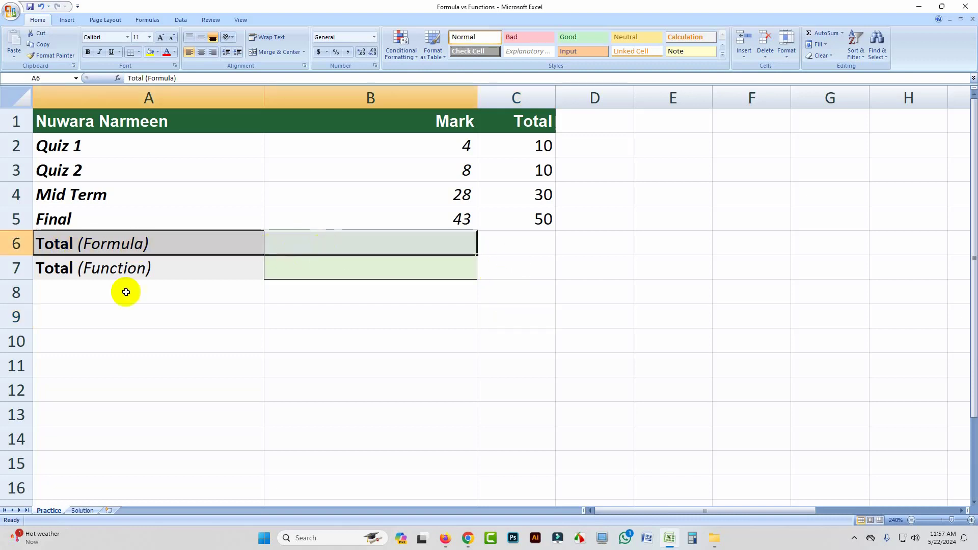
{"action": "left_click_drag", "start_coordinate": [163, 268], "coordinate": [343, 277]}
{"action": "left_click", "coordinate": [346, 313]}
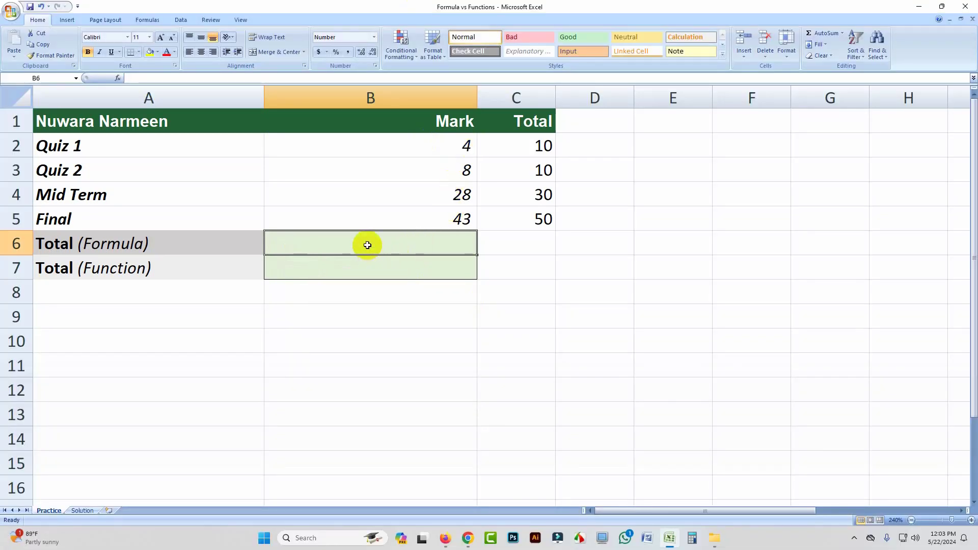
Enter the formula =B2+B3+B4+B5 in the Mark column's Total (Formula) cell, B6.
{"action": "type", "text": "="}
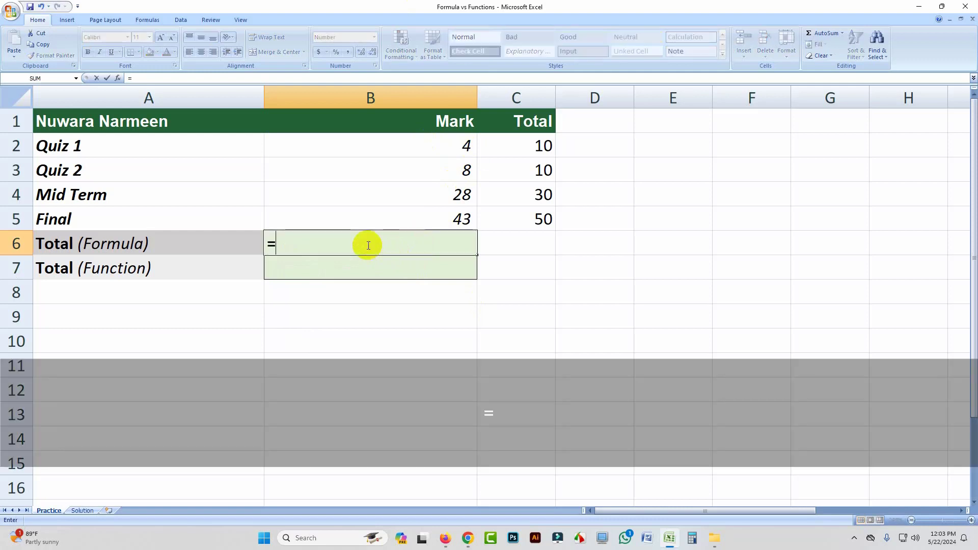
{"action": "left_click", "coordinate": [448, 148]}
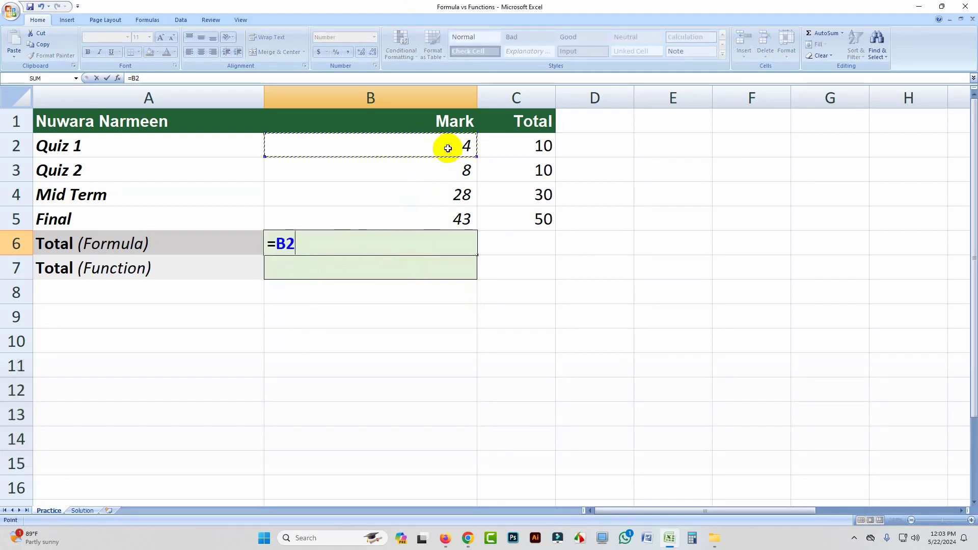
{"action": "type", "text": "+"}
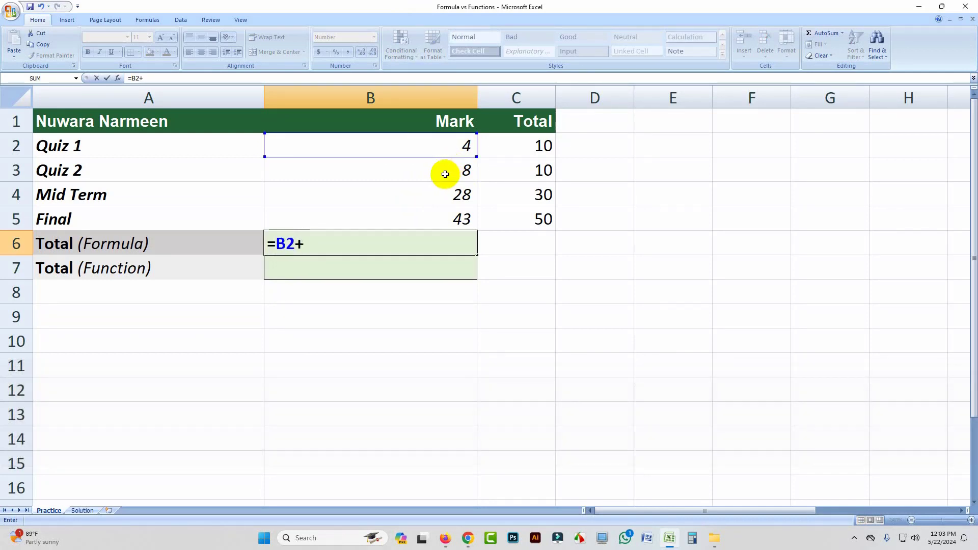
{"action": "left_click", "coordinate": [445, 174]}
{"action": "type", "text": "+"}
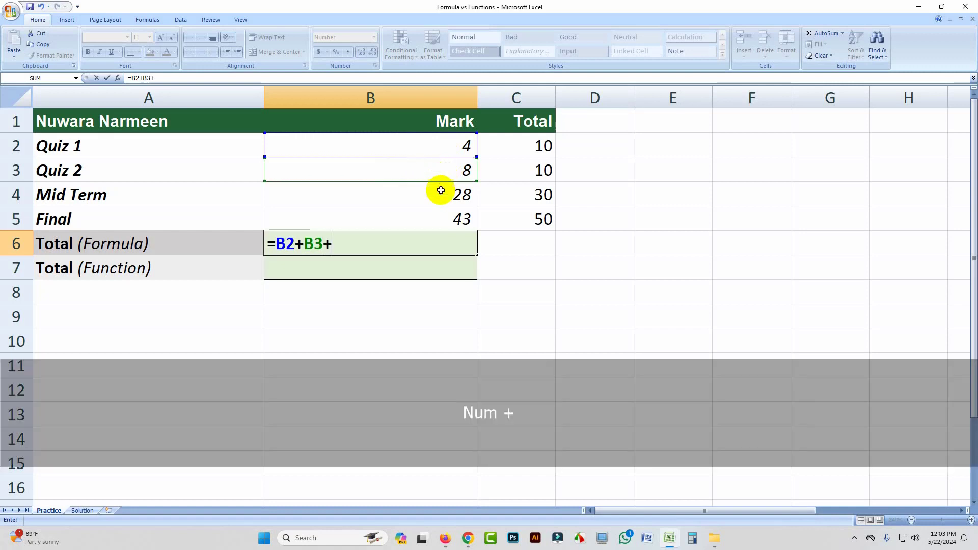
{"action": "left_click", "coordinate": [443, 202]}
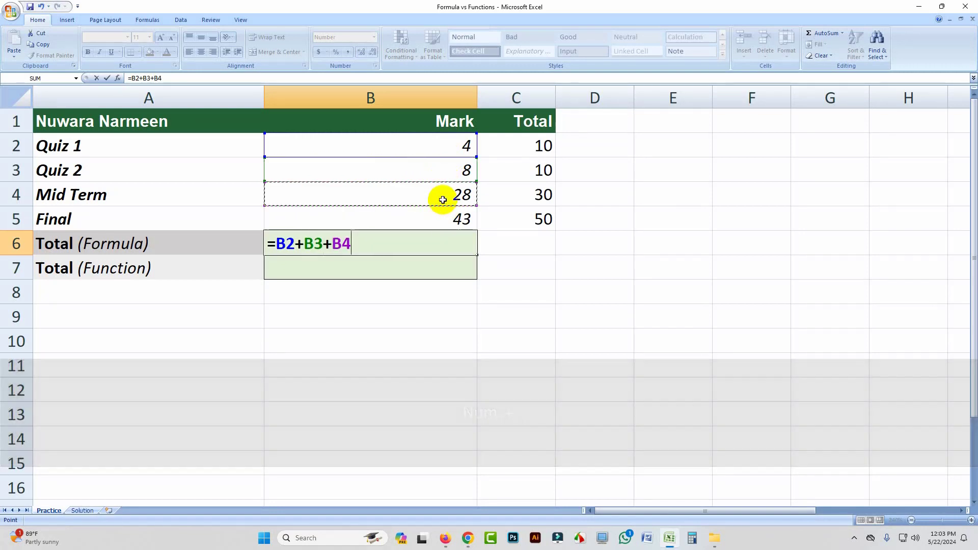
{"action": "type", "text": "+"}
{"action": "left_click", "coordinate": [434, 219]}
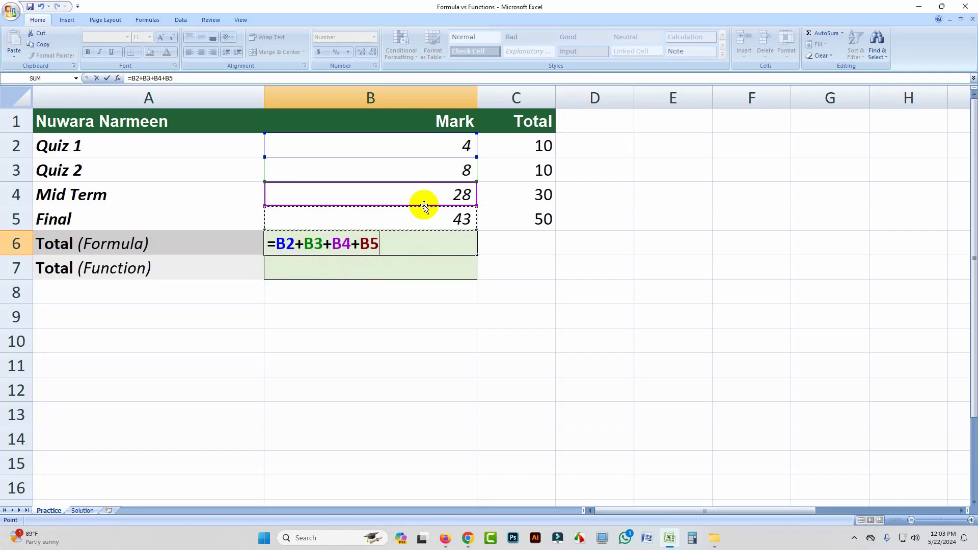
{"action": "key", "text": "Return"}
Fill the addition formula from B6 across to C6 and compare the formulas in both cells.
{"action": "left_click", "coordinate": [467, 243]}
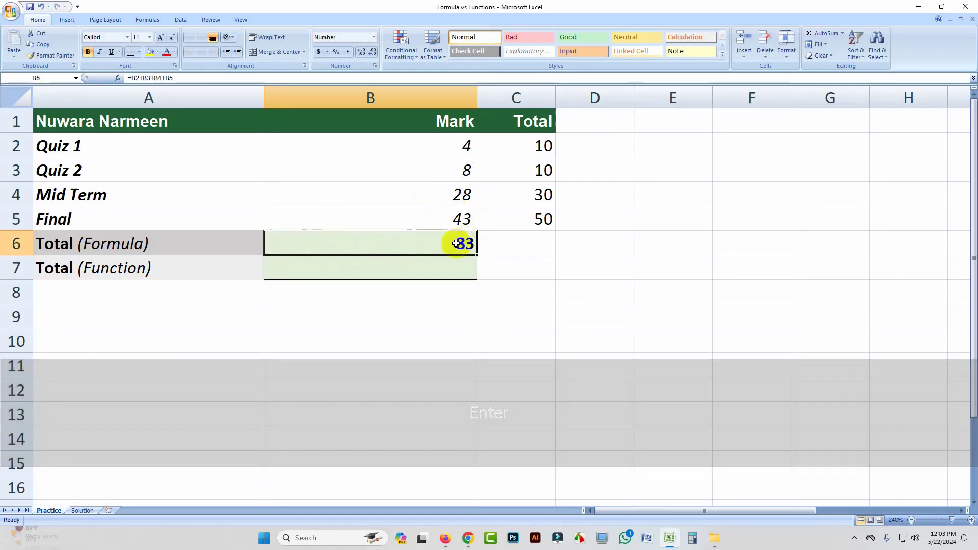
{"action": "left_click", "coordinate": [524, 241]}
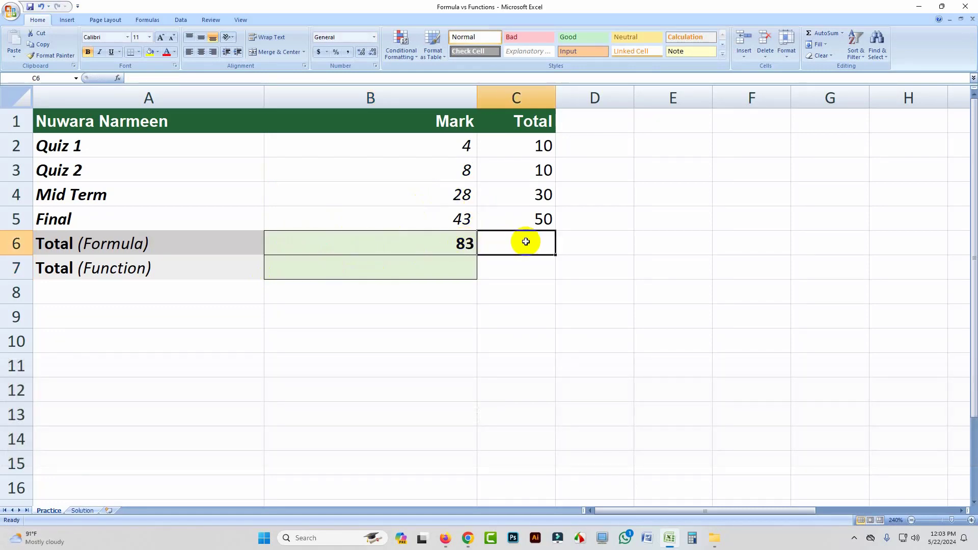
{"action": "left_click", "coordinate": [466, 246]}
{"action": "left_click_drag", "start_coordinate": [466, 245], "coordinate": [519, 254]}
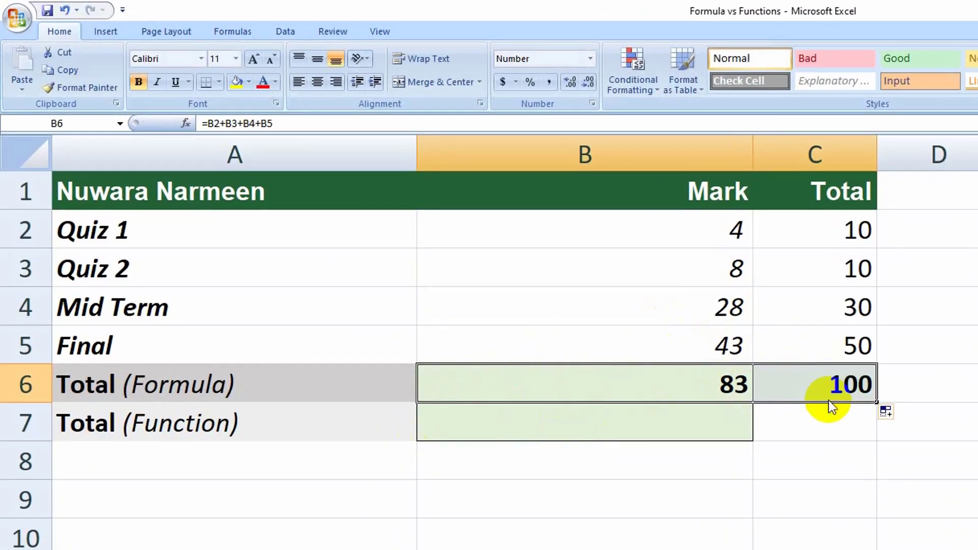
{"action": "left_click", "coordinate": [847, 385]}
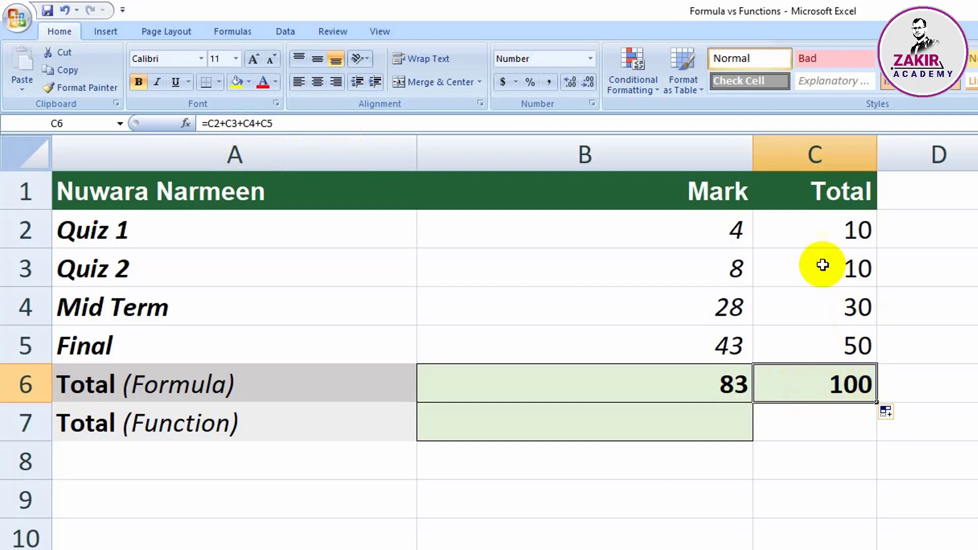
{"action": "left_click", "coordinate": [735, 386]}
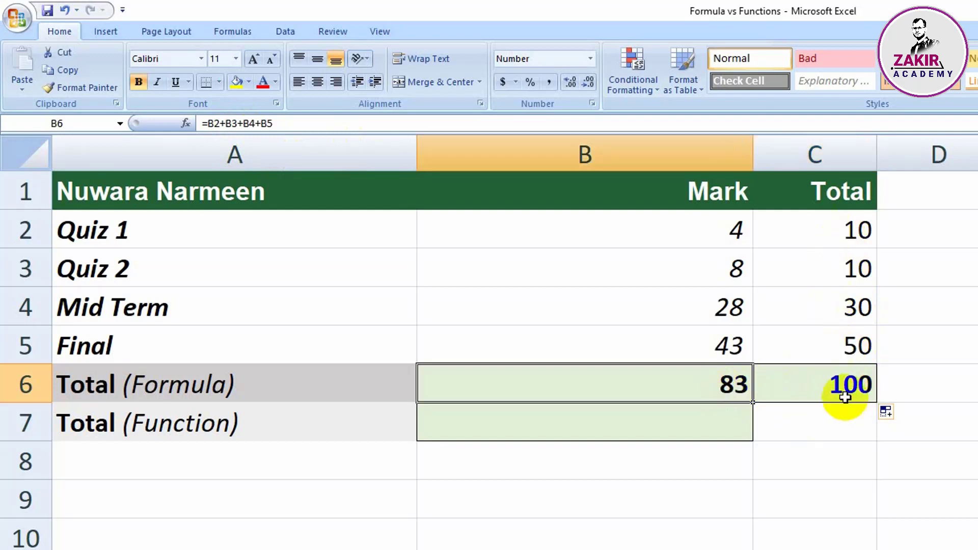
{"action": "left_click", "coordinate": [859, 393]}
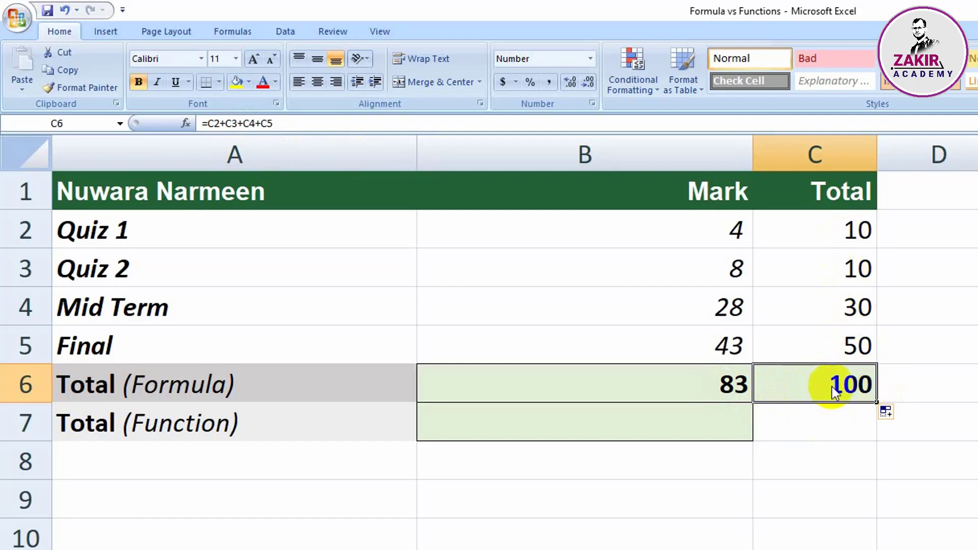
Enter =SUM(B2:B5) in the Mark column's Total (Function) cell, B7.
{"action": "left_click", "coordinate": [709, 430]}
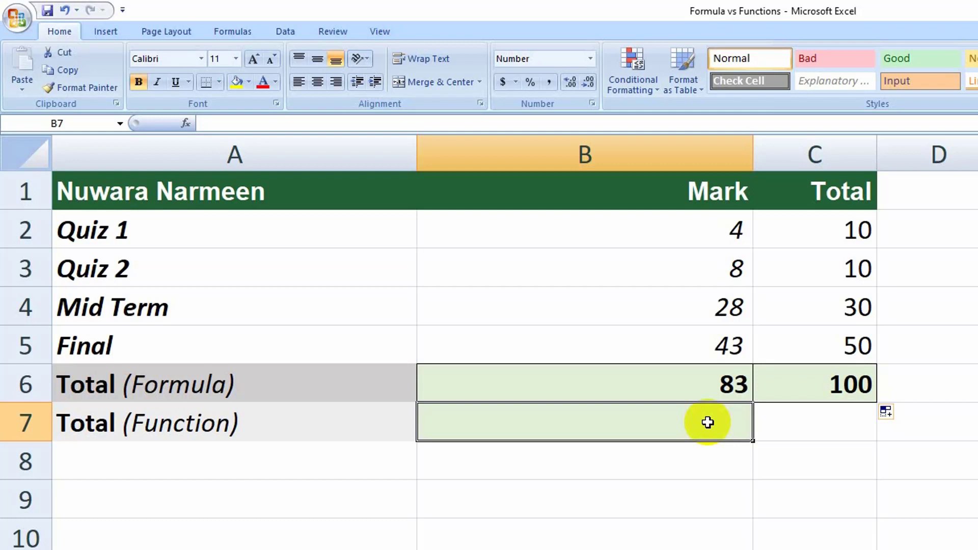
{"action": "type", "text": "="}
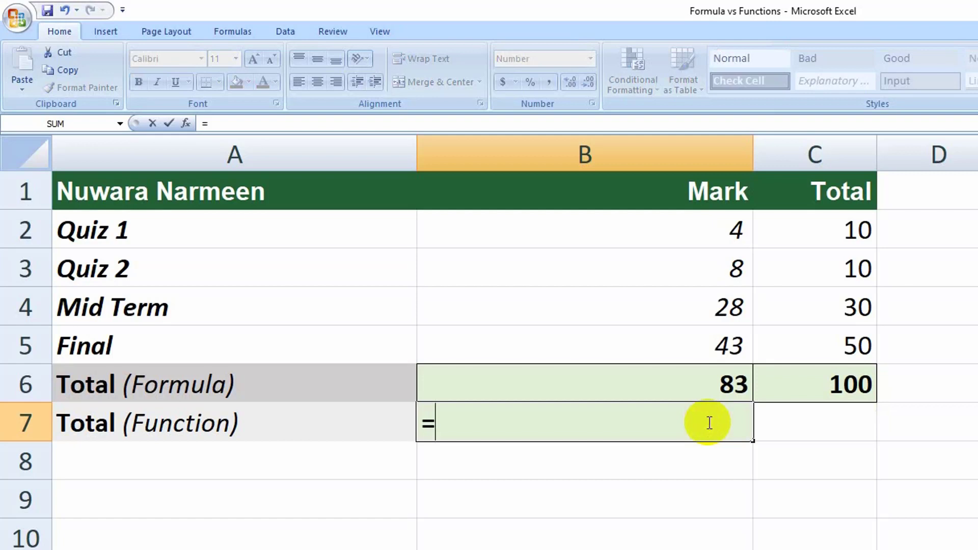
{"action": "type", "text": "sum"}
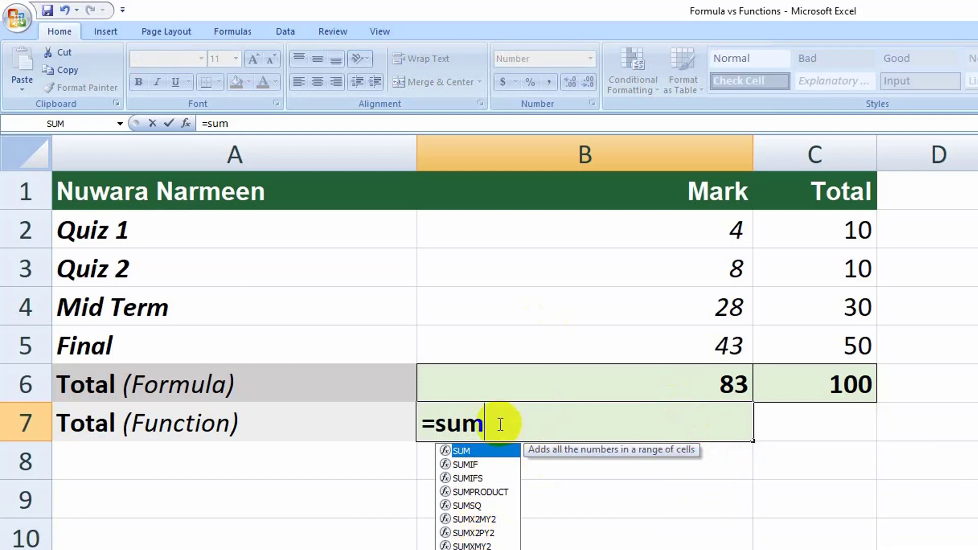
{"action": "key", "text": "Tab"}
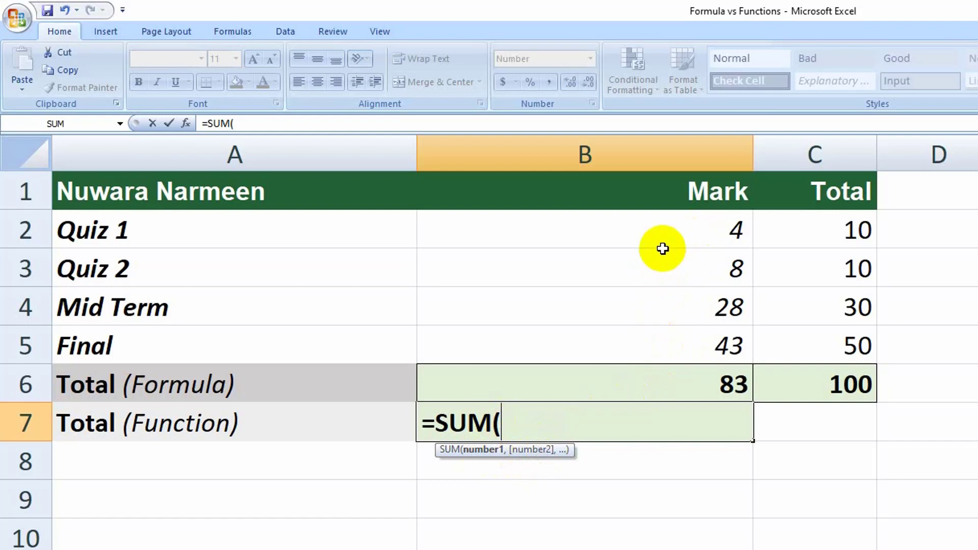
{"action": "left_click_drag", "start_coordinate": [662, 230], "coordinate": [662, 329]}
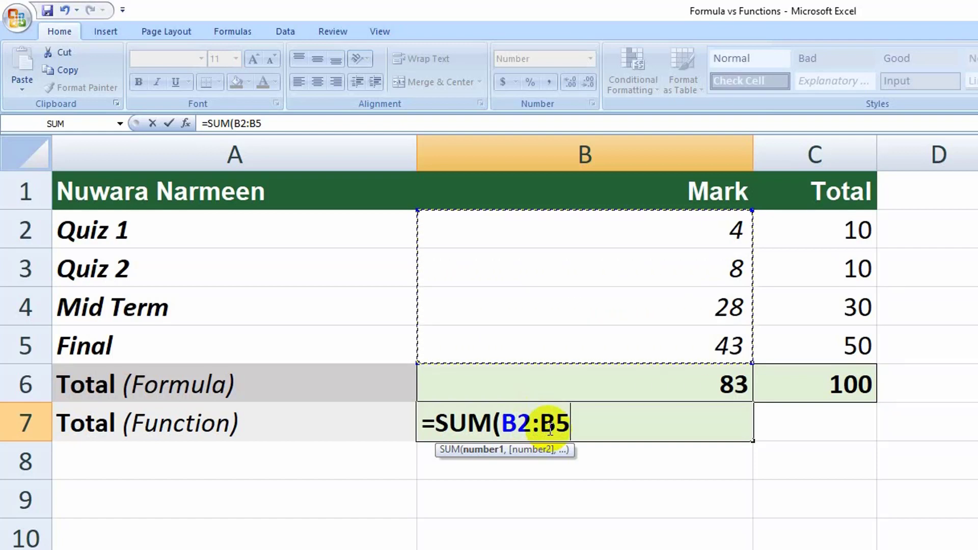
{"action": "type", "text": ")"}
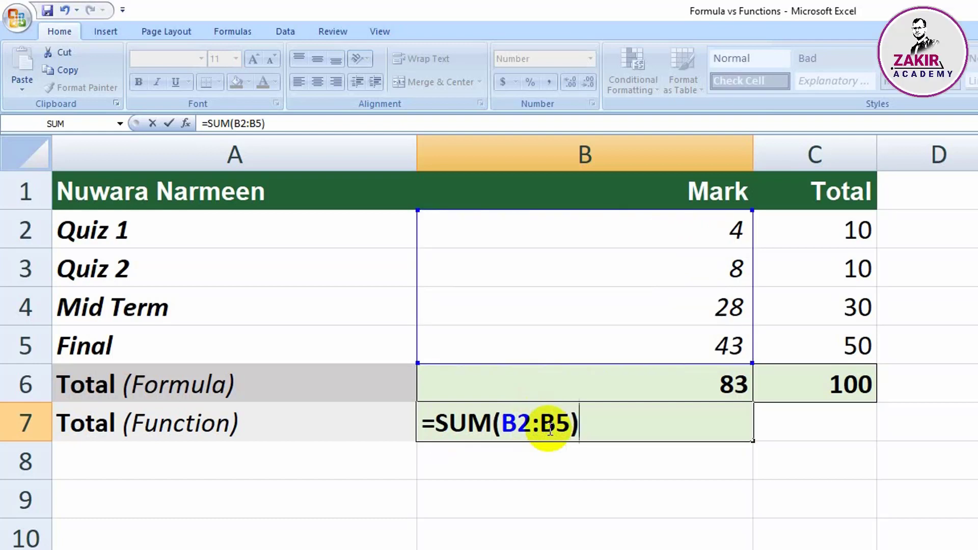
{"action": "key", "text": "Return"}
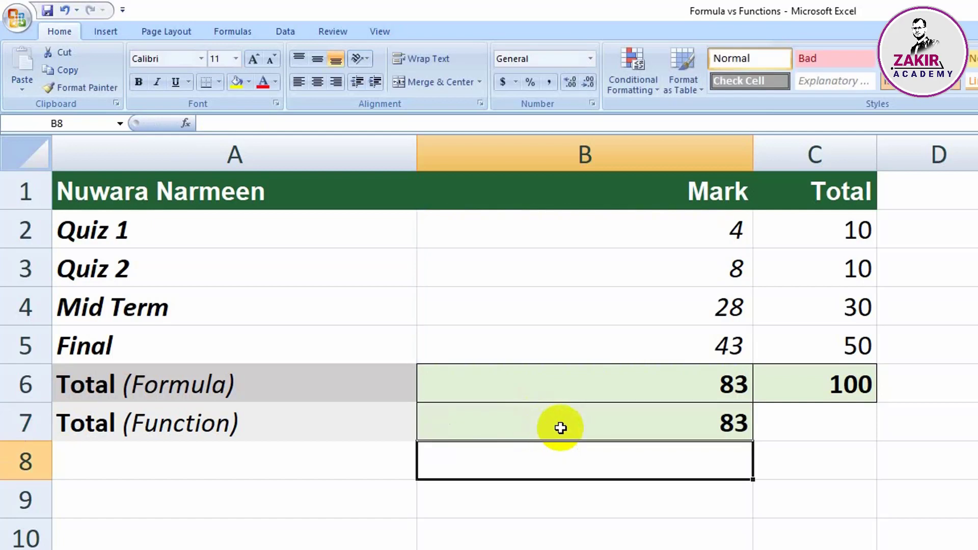
Fill the SUM function from B7 across to C7 and check the range used in each cell.
{"action": "left_click", "coordinate": [734, 422]}
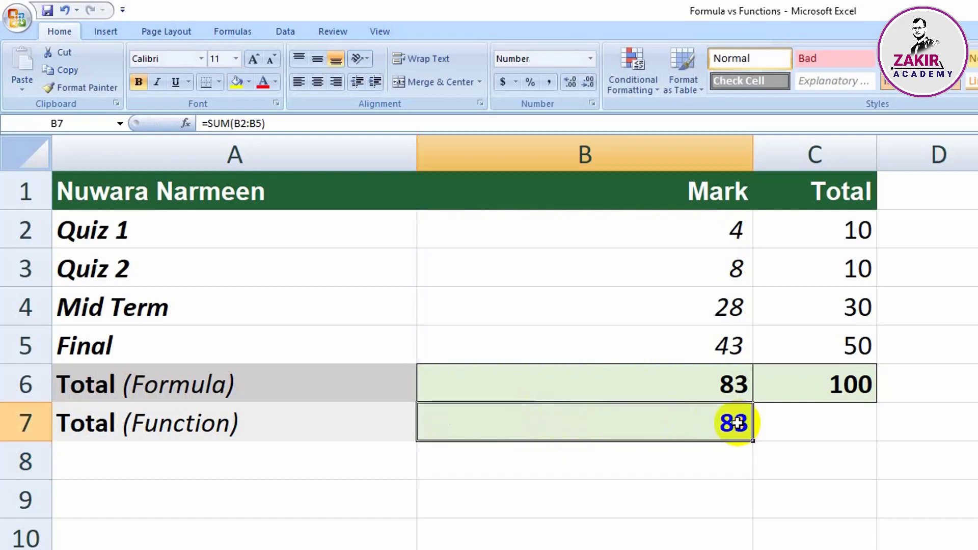
{"action": "left_click", "coordinate": [730, 382]}
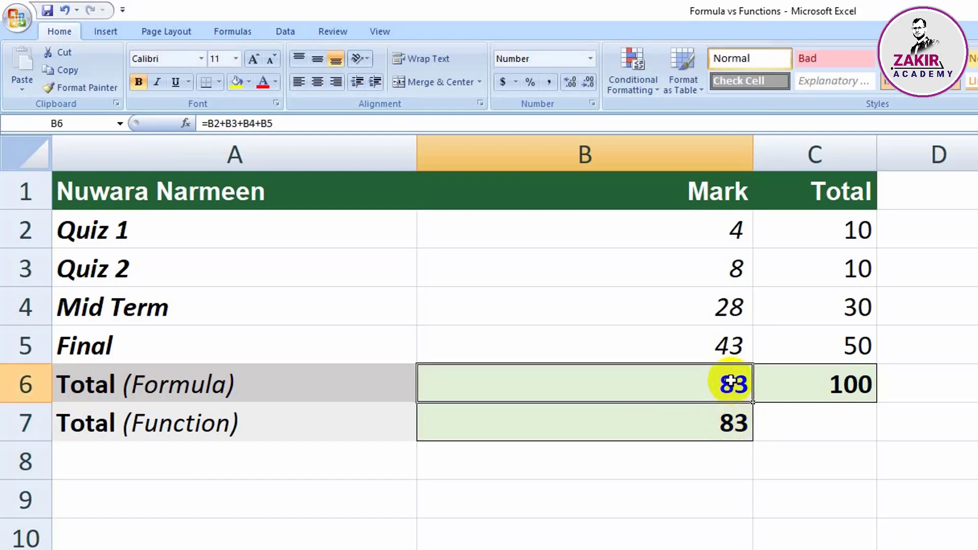
{"action": "left_click", "coordinate": [730, 430]}
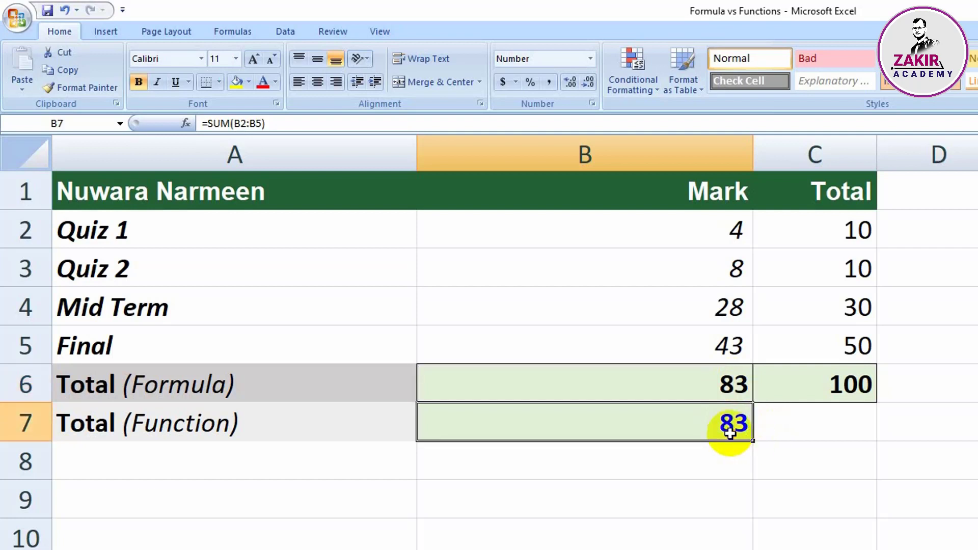
{"action": "left_click_drag", "start_coordinate": [753, 441], "coordinate": [836, 436]}
{"action": "left_click", "coordinate": [851, 422]}
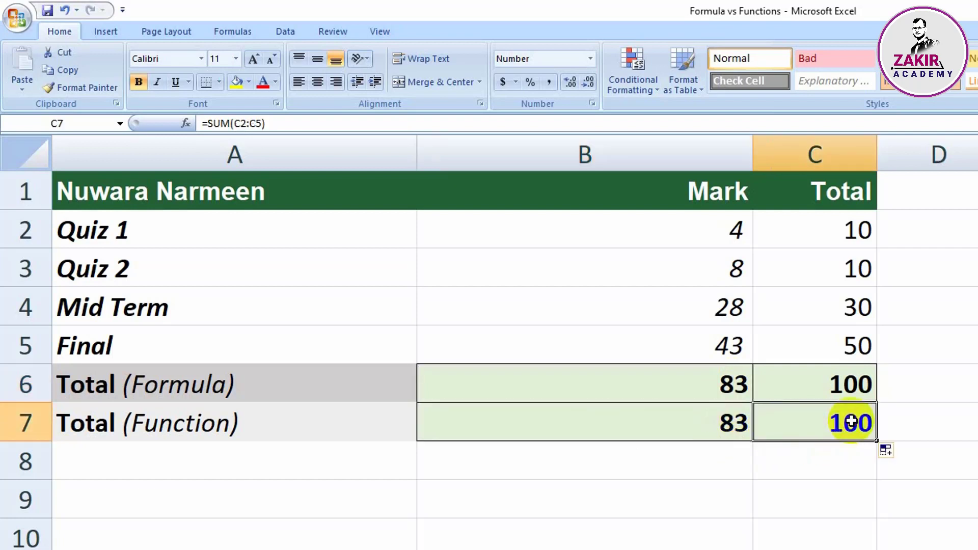
{"action": "left_click", "coordinate": [248, 123]}
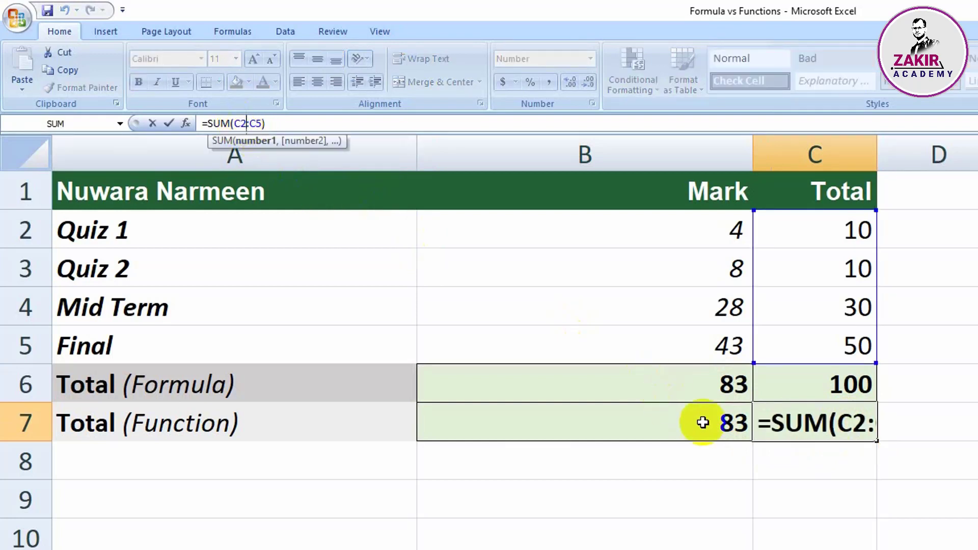
{"action": "left_click", "coordinate": [685, 415]}
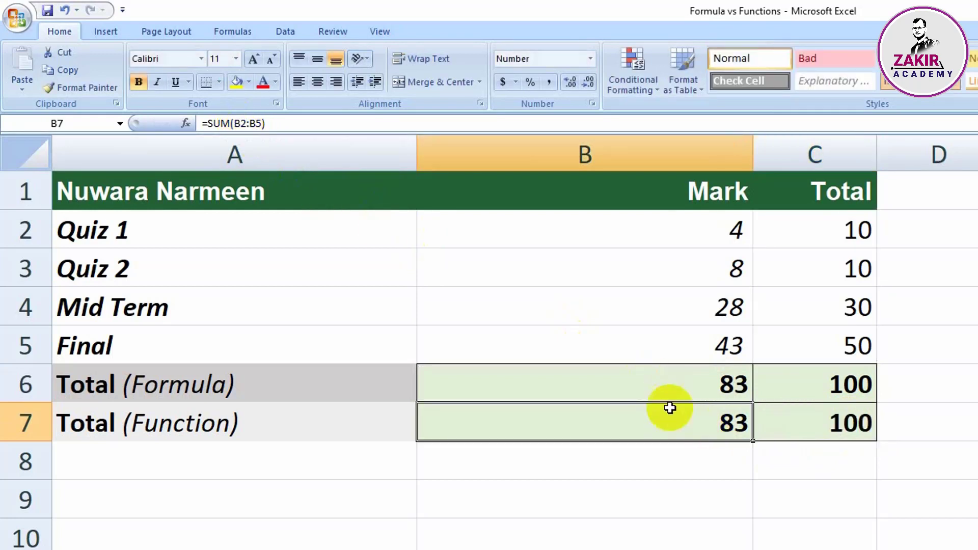
{"action": "left_click", "coordinate": [825, 430]}
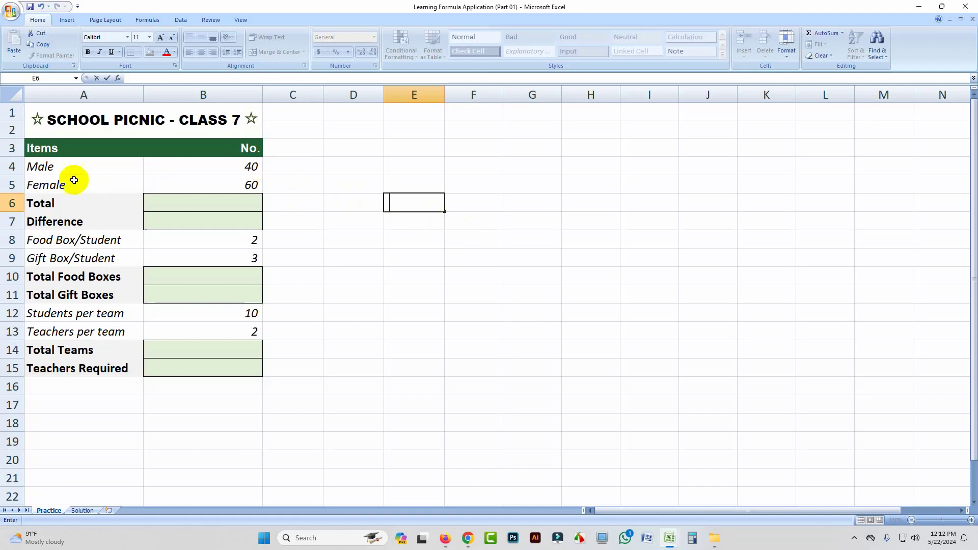
{"action": "left_click_drag", "start_coordinate": [64, 168], "coordinate": [220, 371]}
{"action": "left_click", "coordinate": [312, 234]}
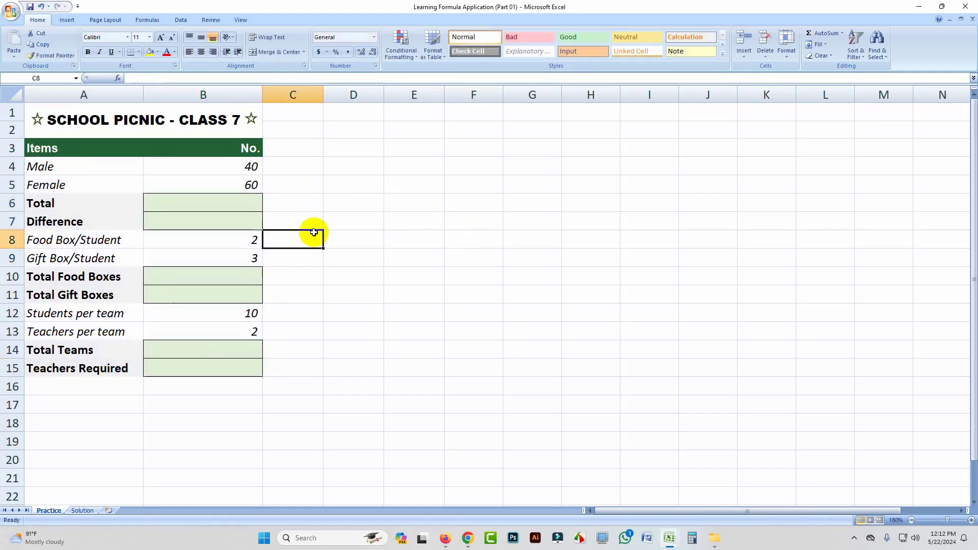
{"action": "left_click_drag", "start_coordinate": [76, 168], "coordinate": [236, 374]}
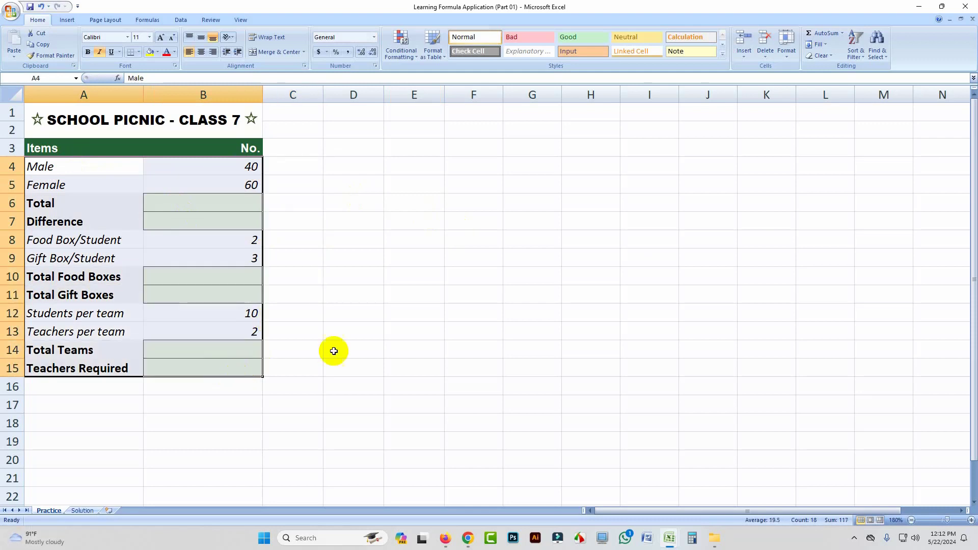
{"action": "left_click", "coordinate": [355, 321]}
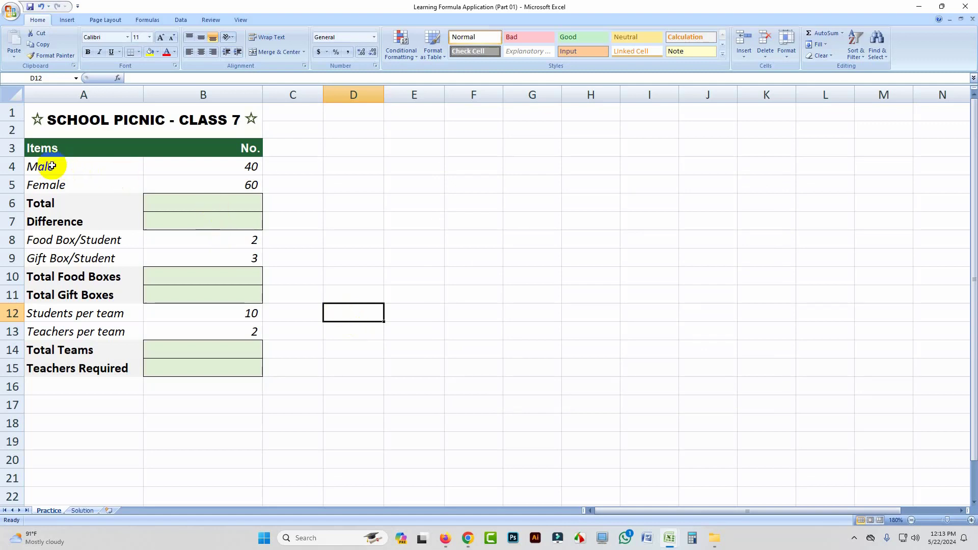
{"action": "left_click_drag", "start_coordinate": [52, 166], "coordinate": [199, 162]}
{"action": "left_click_drag", "start_coordinate": [66, 184], "coordinate": [200, 187]}
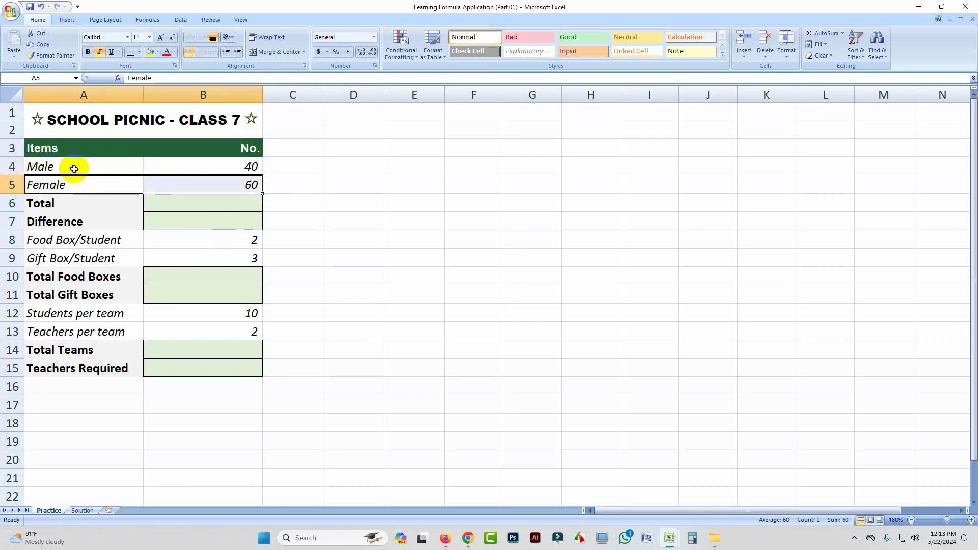
{"action": "left_click", "coordinate": [48, 202]}
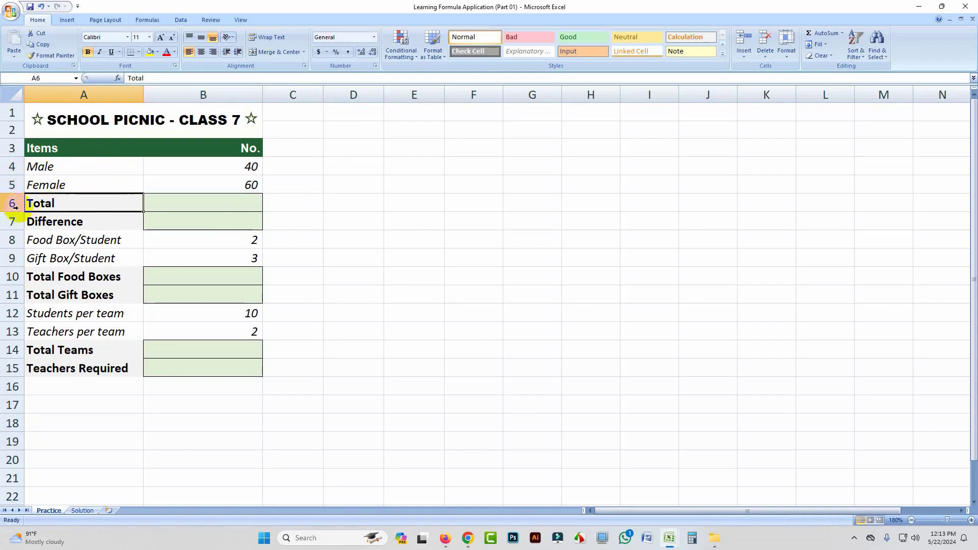
Enter =B4+B5 in the picnic sheet's Total cell, B6, and check its formula.
{"action": "left_click", "coordinate": [183, 204]}
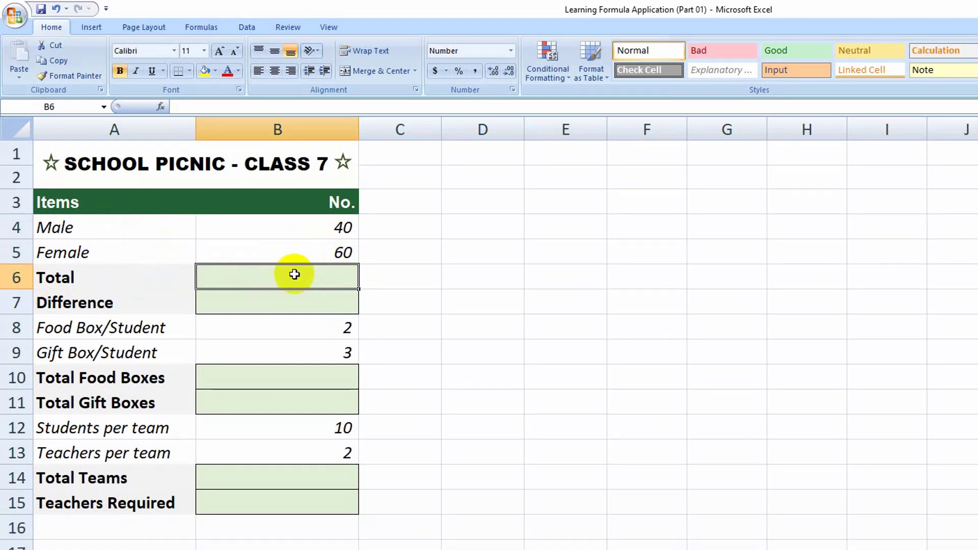
{"action": "type", "text": "="}
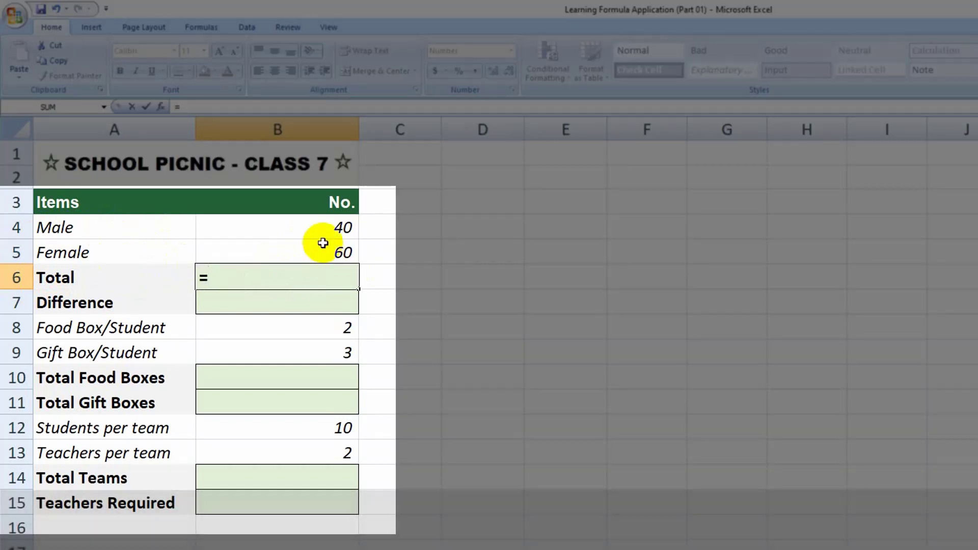
{"action": "left_click", "coordinate": [330, 230]}
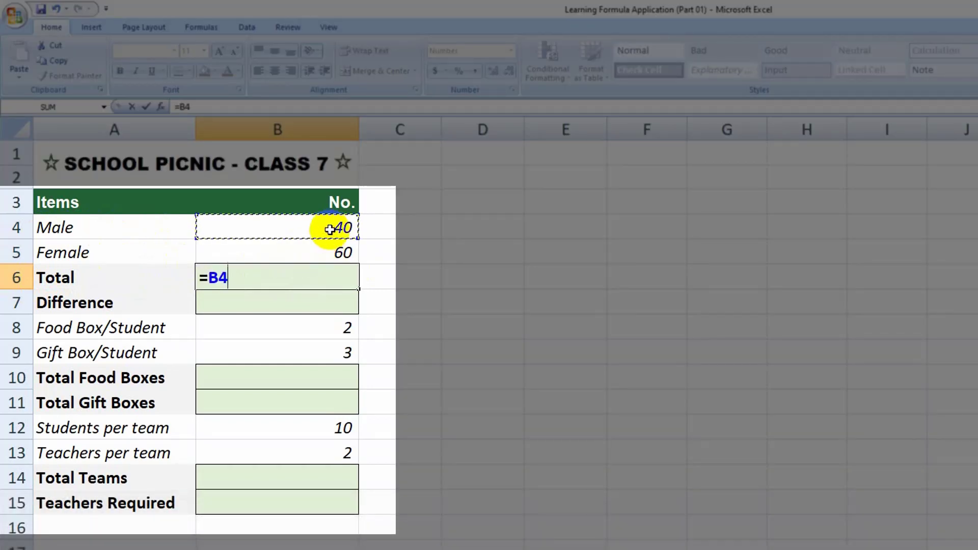
{"action": "type", "text": "+"}
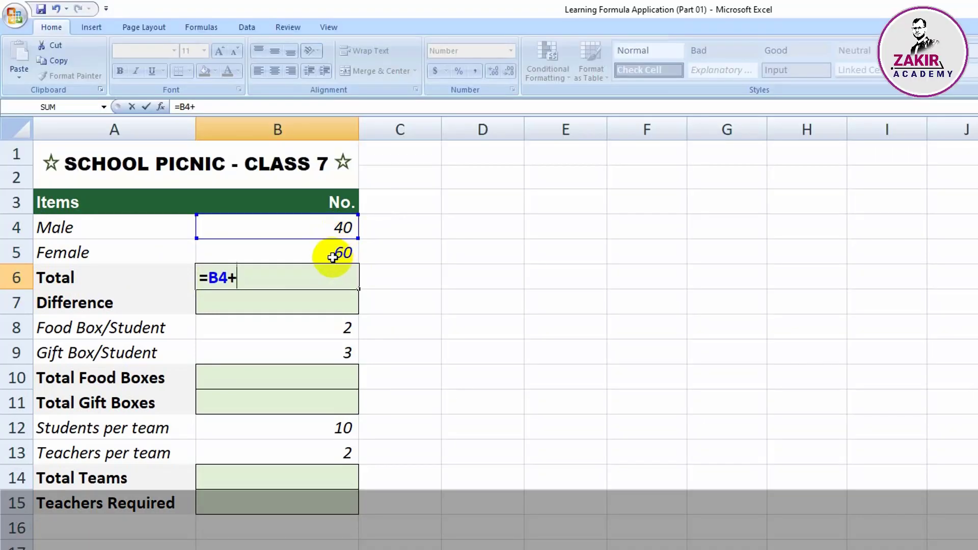
{"action": "left_click", "coordinate": [330, 256]}
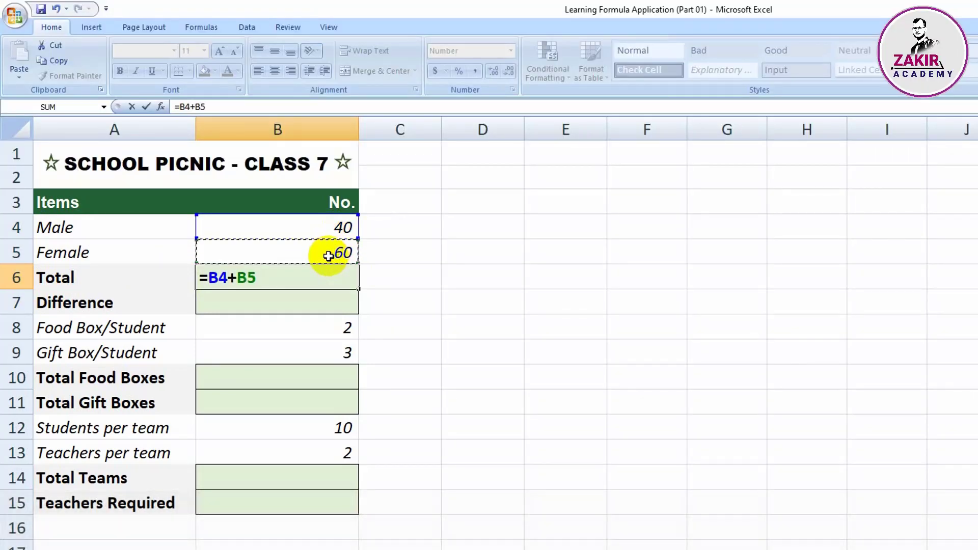
{"action": "key", "text": "Return"}
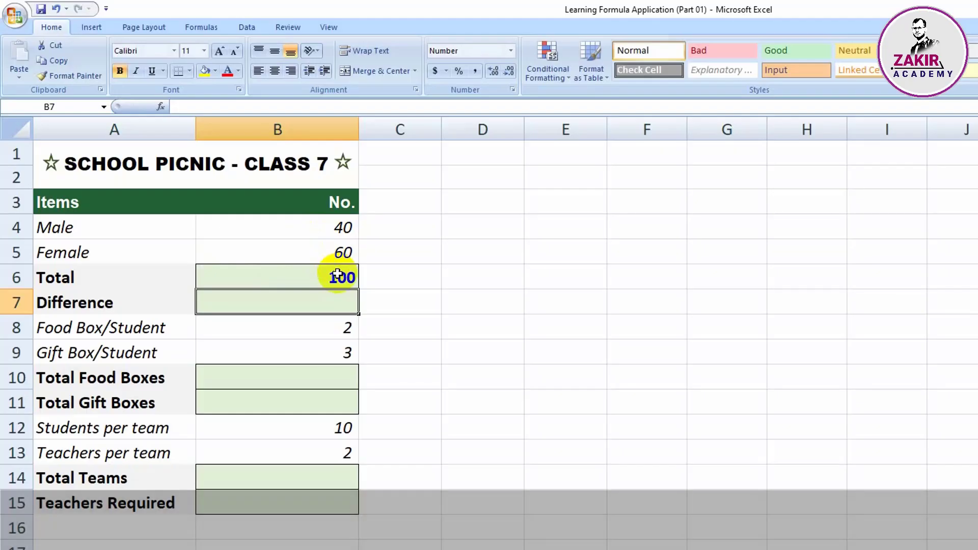
{"action": "left_click", "coordinate": [334, 275]}
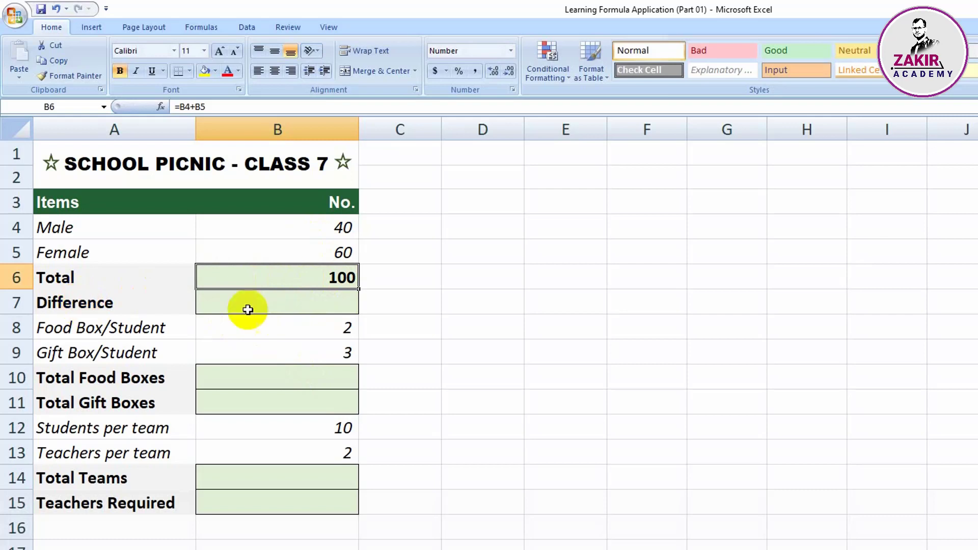
Enter =B6-B4 in the Difference cell, B7, to subtract the male count from the total.
{"action": "left_click", "coordinate": [290, 302]}
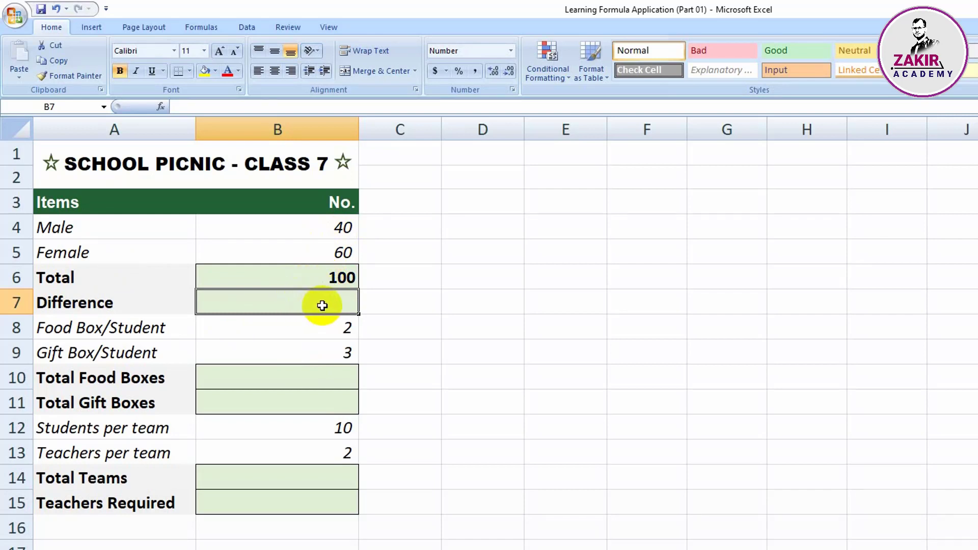
{"action": "type", "text": "="}
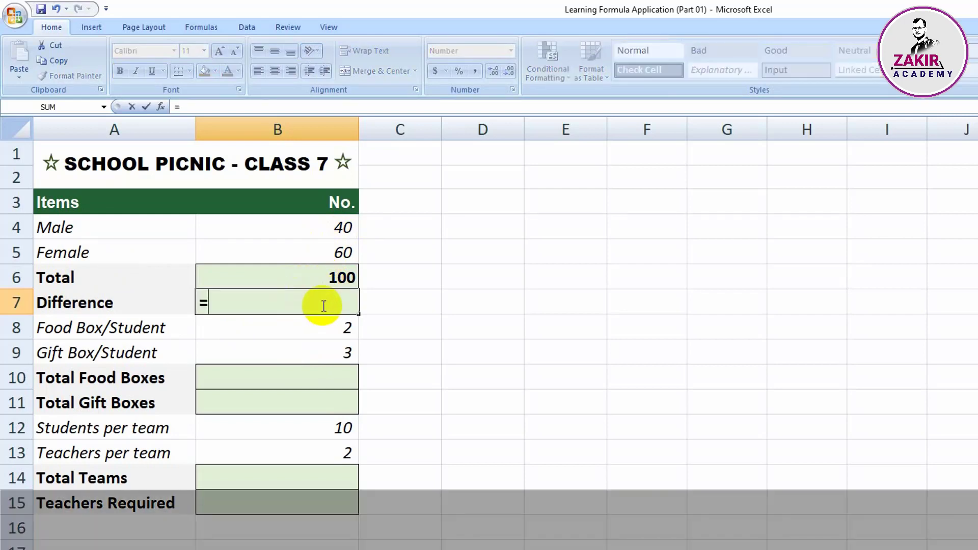
{"action": "left_click", "coordinate": [336, 278]}
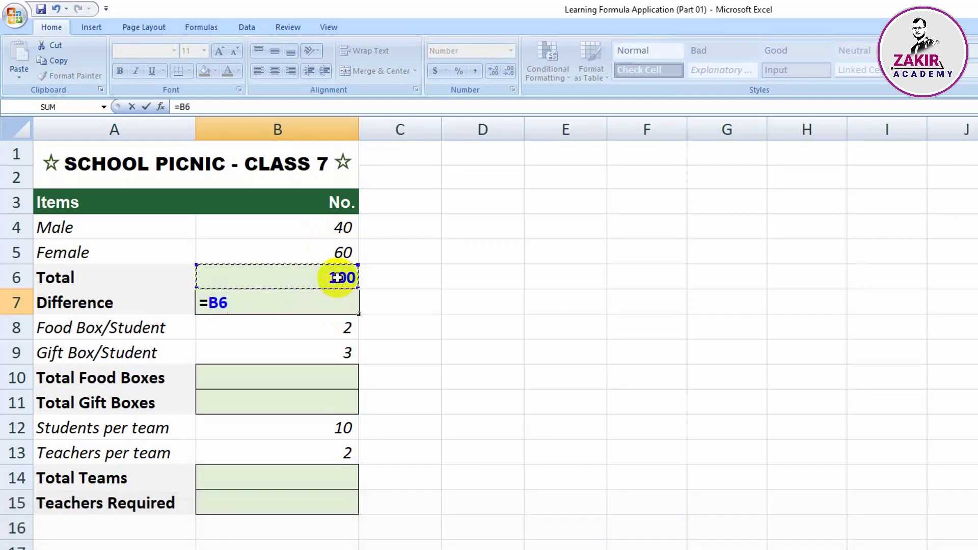
{"action": "type", "text": "-"}
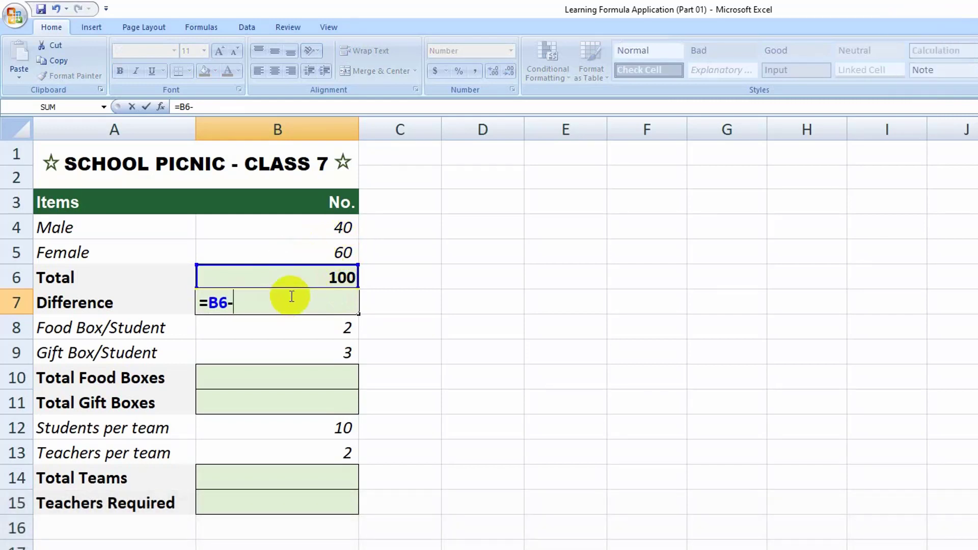
{"action": "left_click", "coordinate": [335, 227]}
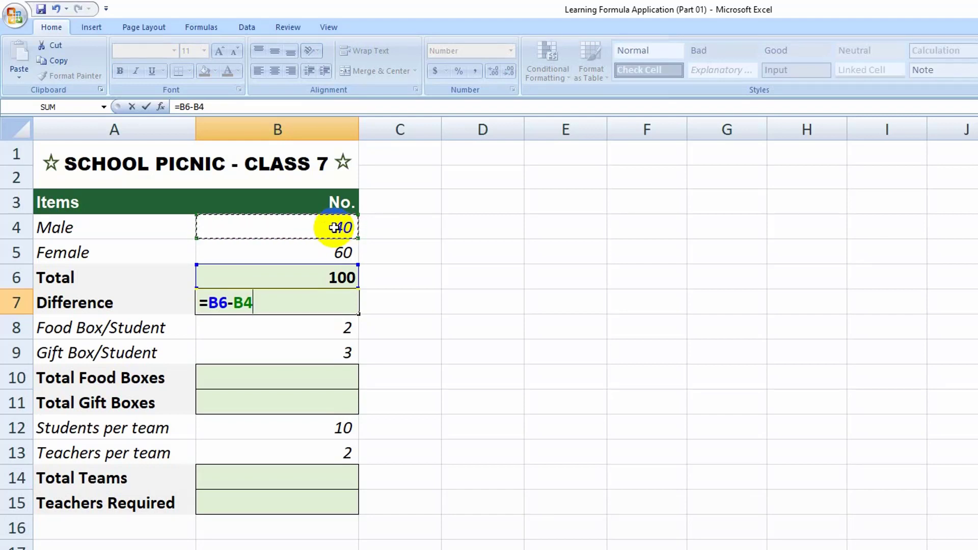
{"action": "key", "text": "Return"}
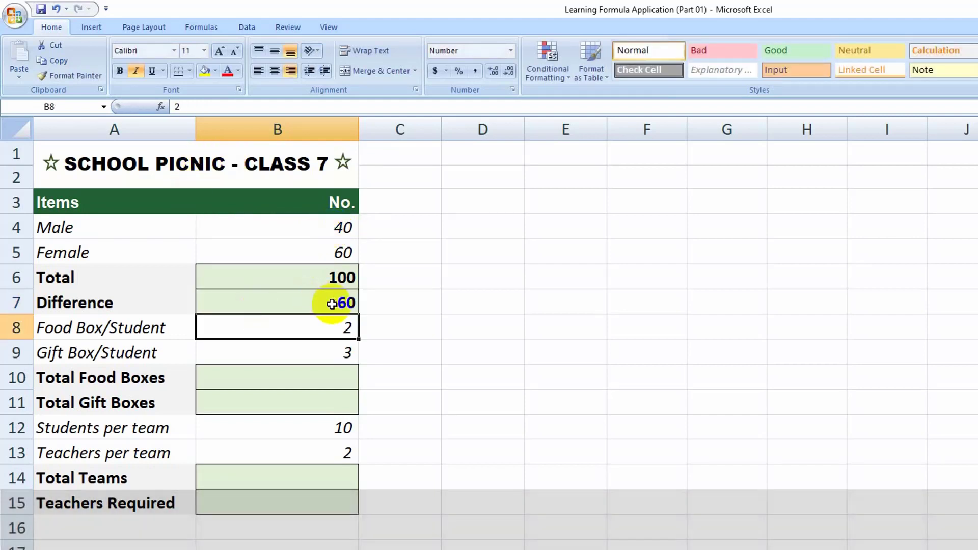
Review the formulas in the Difference and Total cells and the food and gift box quantities per student in rows 8 and 9.
{"action": "left_click", "coordinate": [356, 302]}
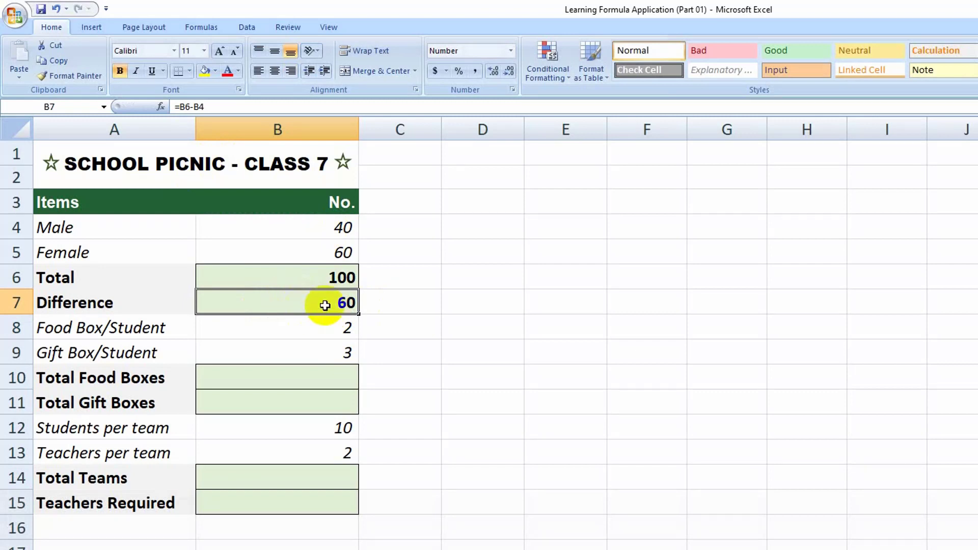
{"action": "left_click", "coordinate": [399, 305]}
{"action": "left_click", "coordinate": [330, 283]}
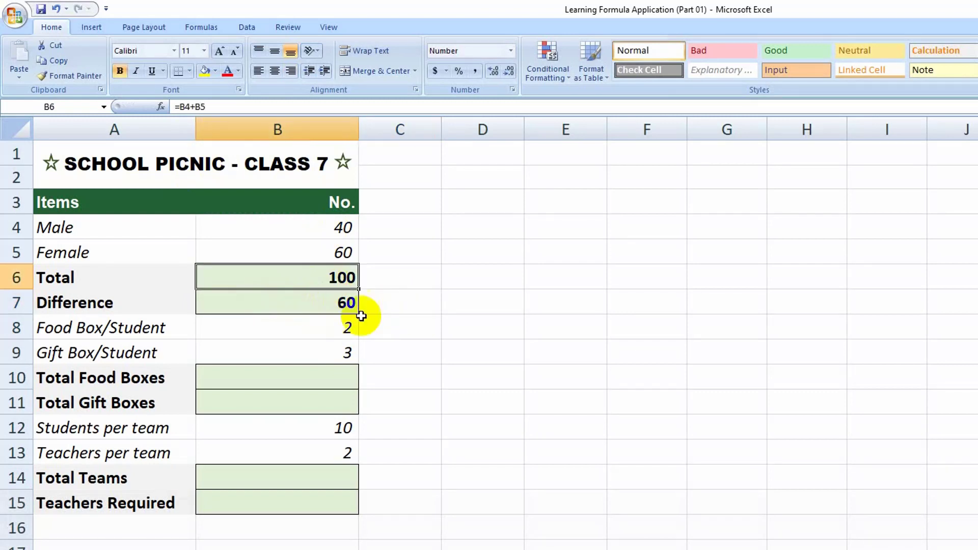
{"action": "left_click", "coordinate": [352, 306]}
{"action": "left_click", "coordinate": [401, 303]}
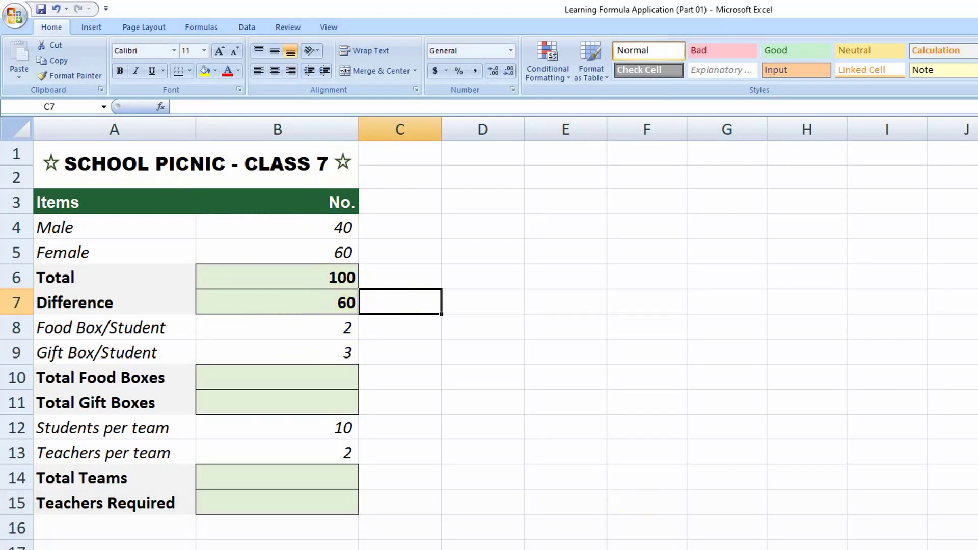
{"action": "scroll", "coordinate": [489, 333], "scroll_direction": "up", "scroll_amount": 4}
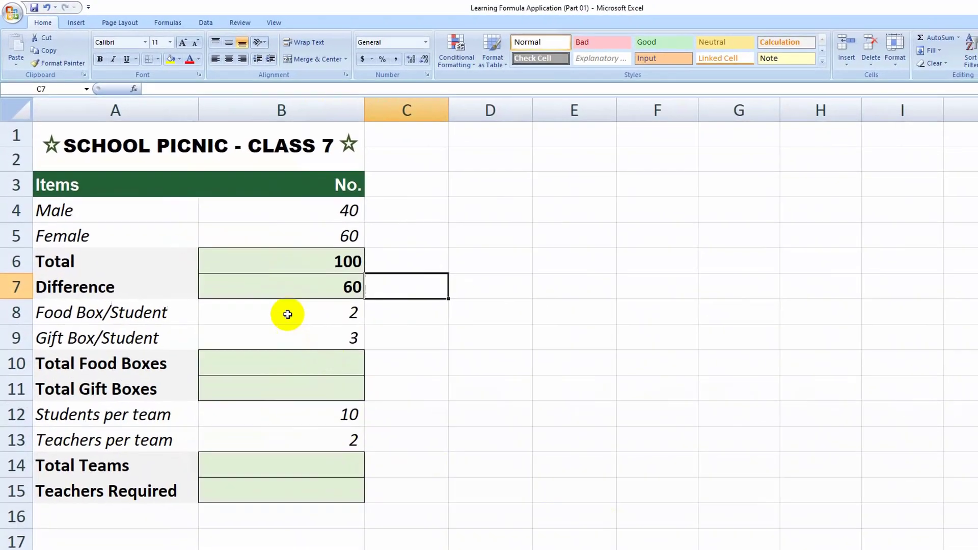
{"action": "left_click", "coordinate": [347, 377]}
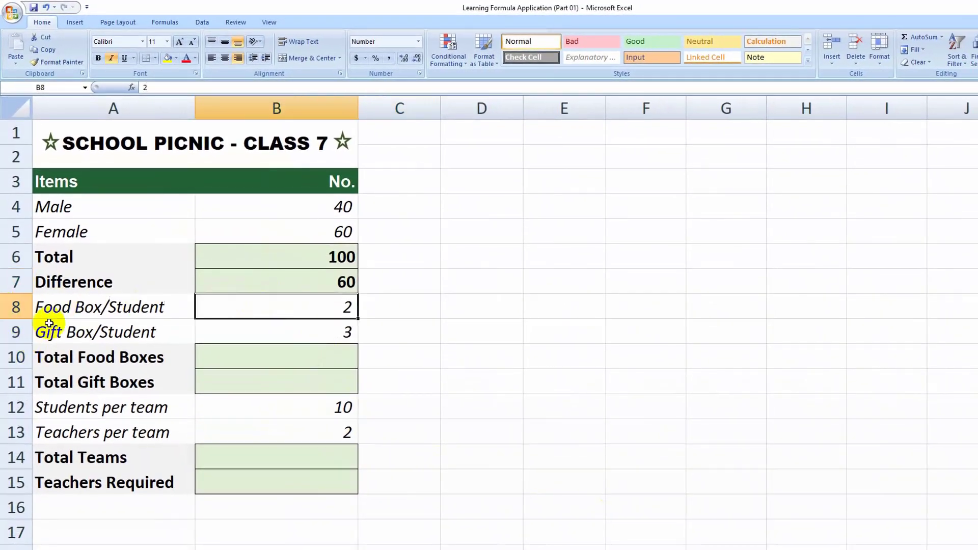
{"action": "left_click_drag", "start_coordinate": [53, 310], "coordinate": [269, 321]}
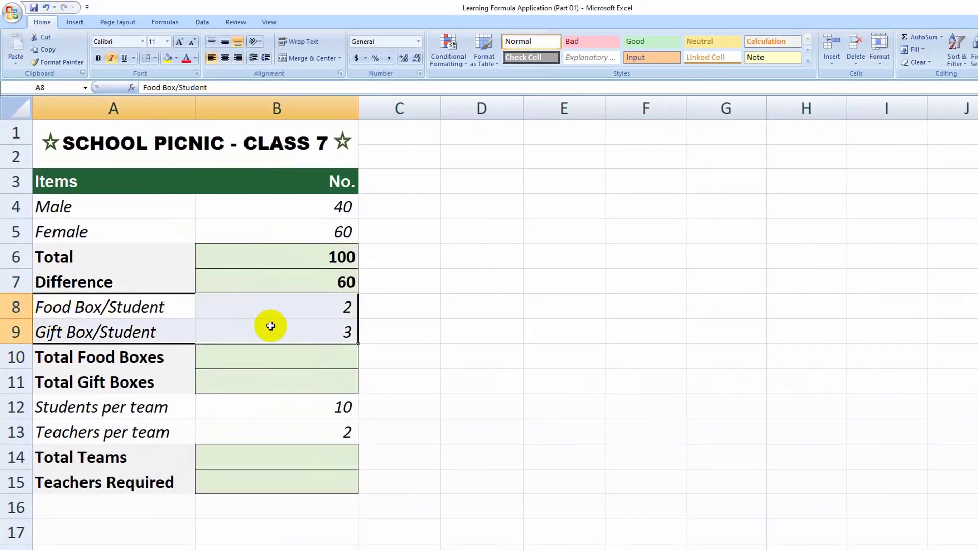
{"action": "left_click", "coordinate": [258, 326]}
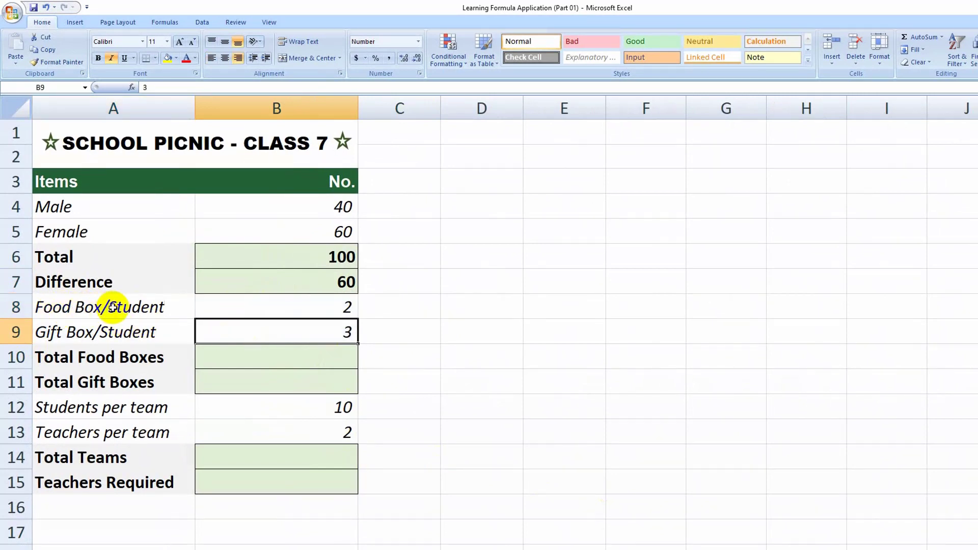
{"action": "left_click", "coordinate": [341, 306]}
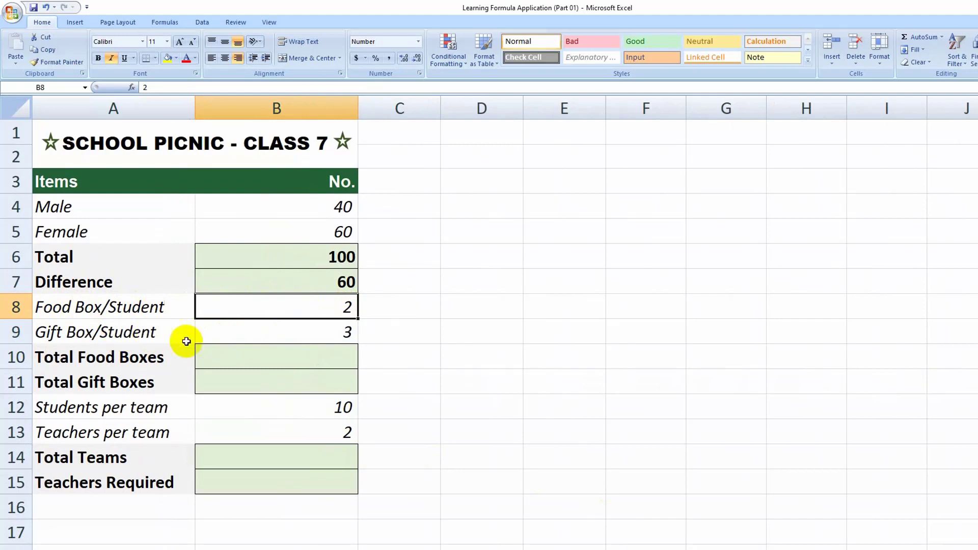
{"action": "left_click", "coordinate": [256, 333]}
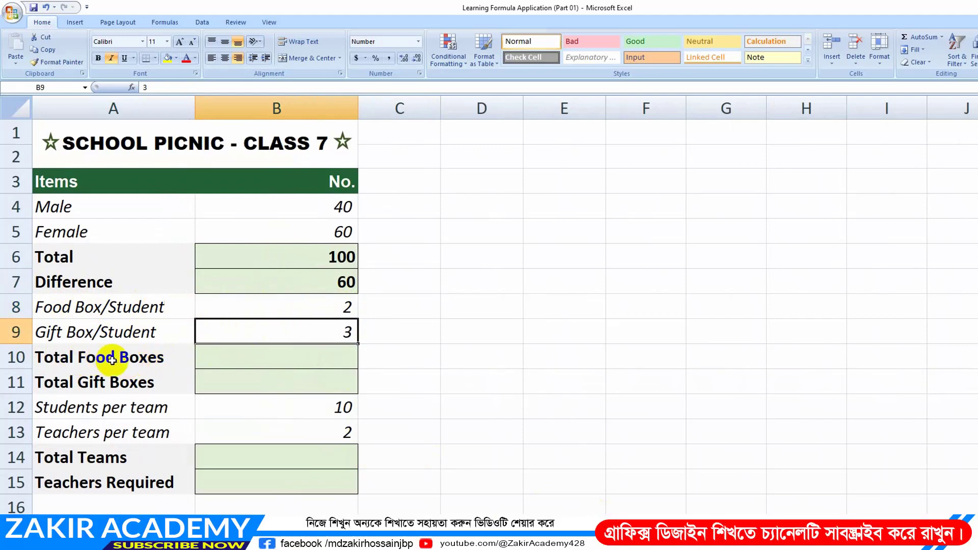
Enter =B6*B8 in the Total Food Boxes cell, B10.
{"action": "left_click", "coordinate": [250, 361]}
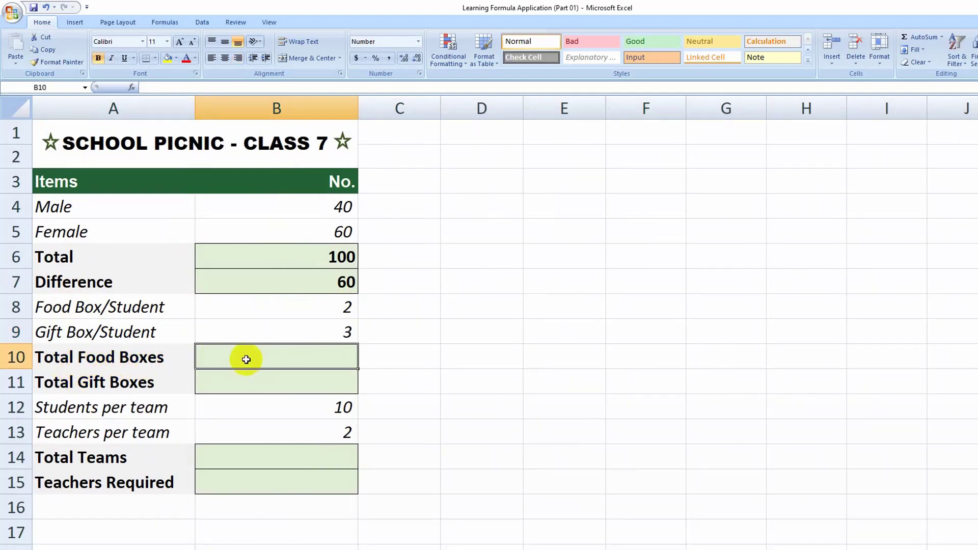
{"action": "type", "text": "="}
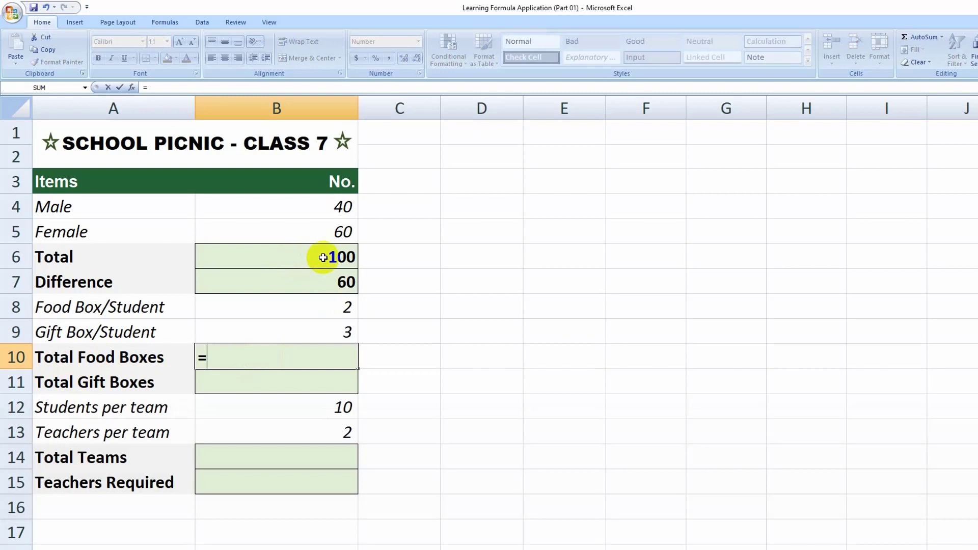
{"action": "left_click", "coordinate": [323, 258]}
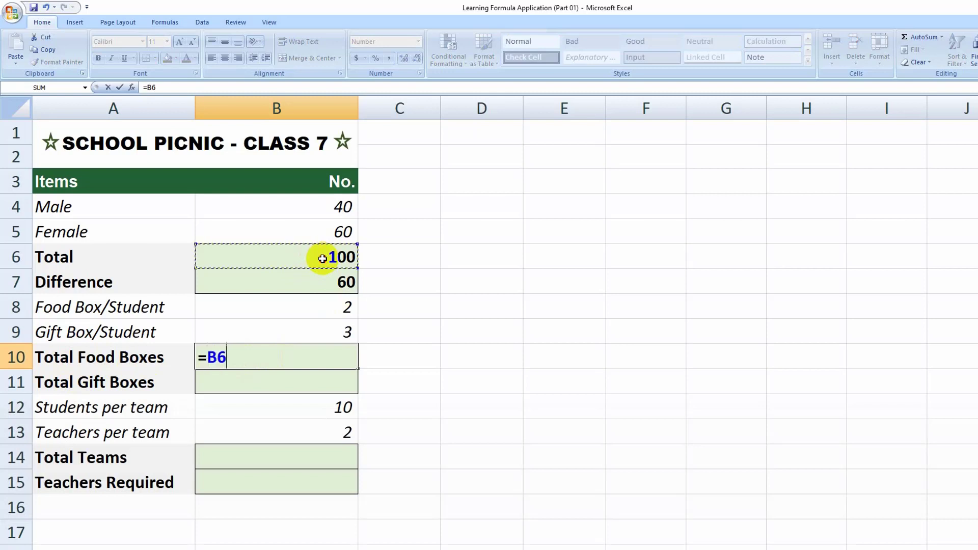
{"action": "type", "text": "*"}
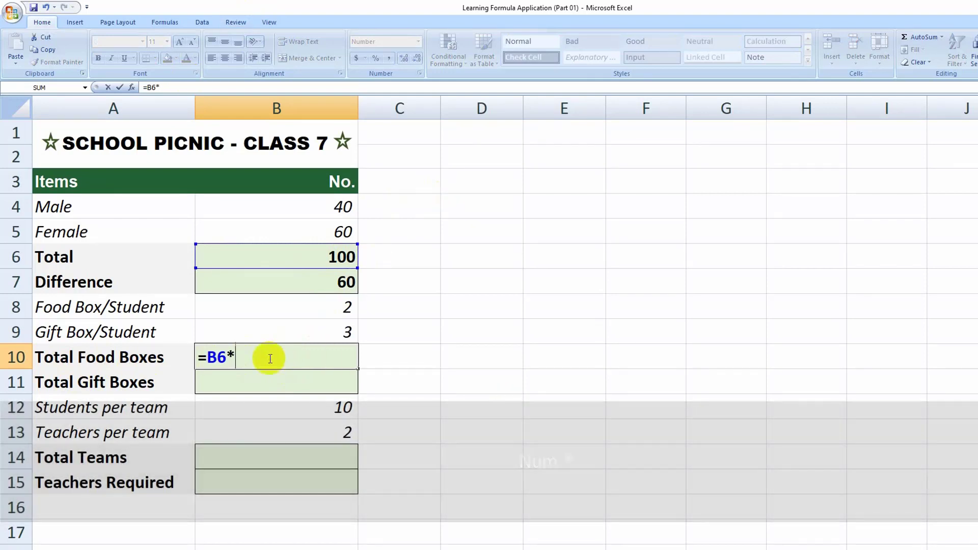
{"action": "left_click", "coordinate": [337, 309]}
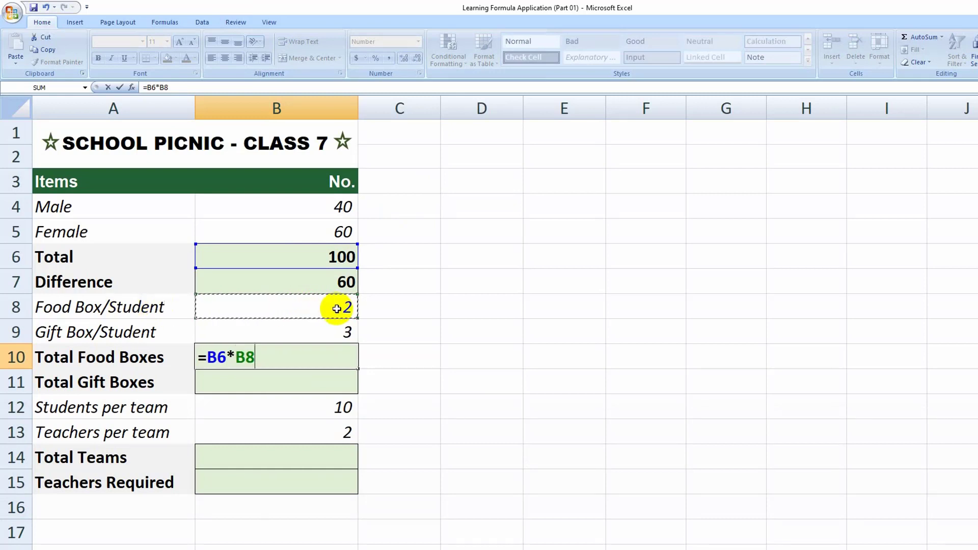
{"action": "key", "text": "Return"}
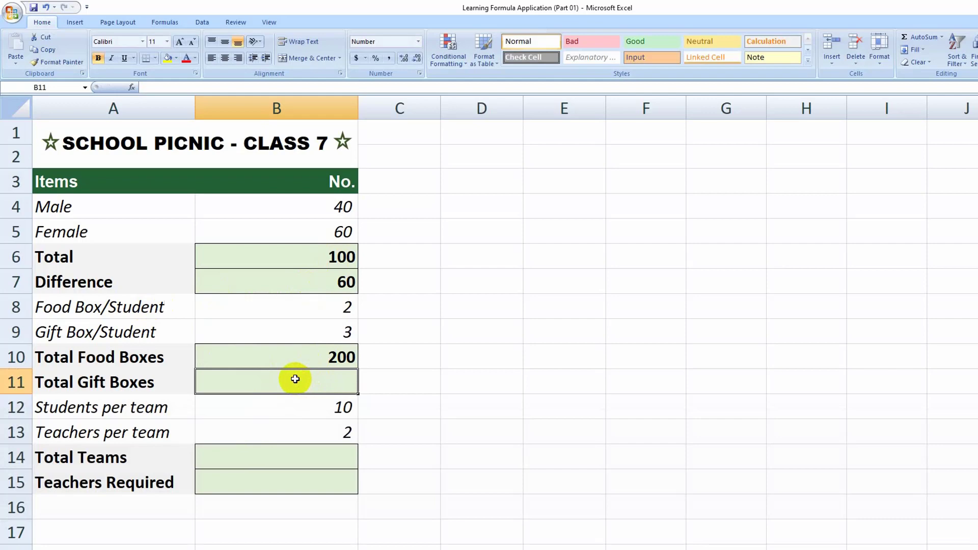
Enter =B6*B9 in the Total Gift Boxes cell, B11.
{"action": "type", "text": "="}
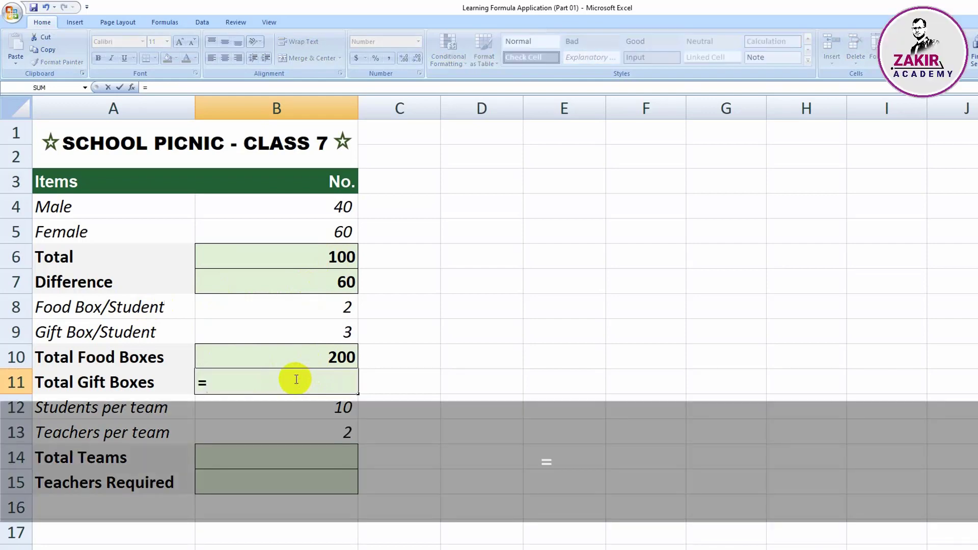
{"action": "left_click", "coordinate": [320, 264]}
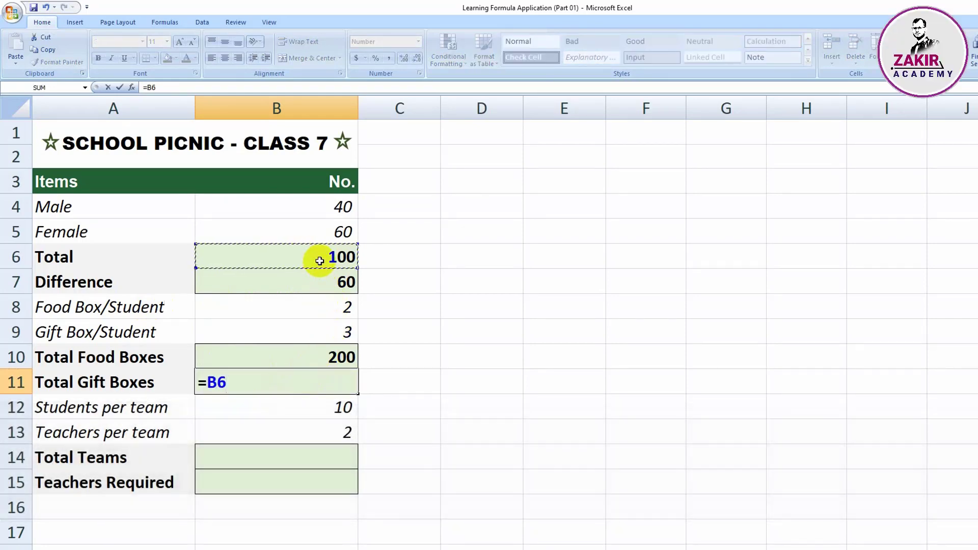
{"action": "type", "text": "*"}
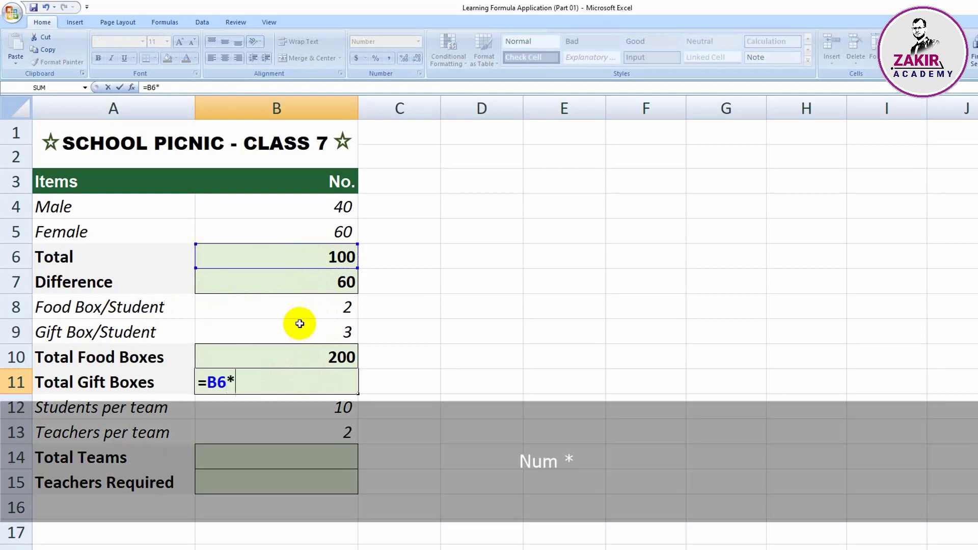
{"action": "left_click", "coordinate": [331, 334]}
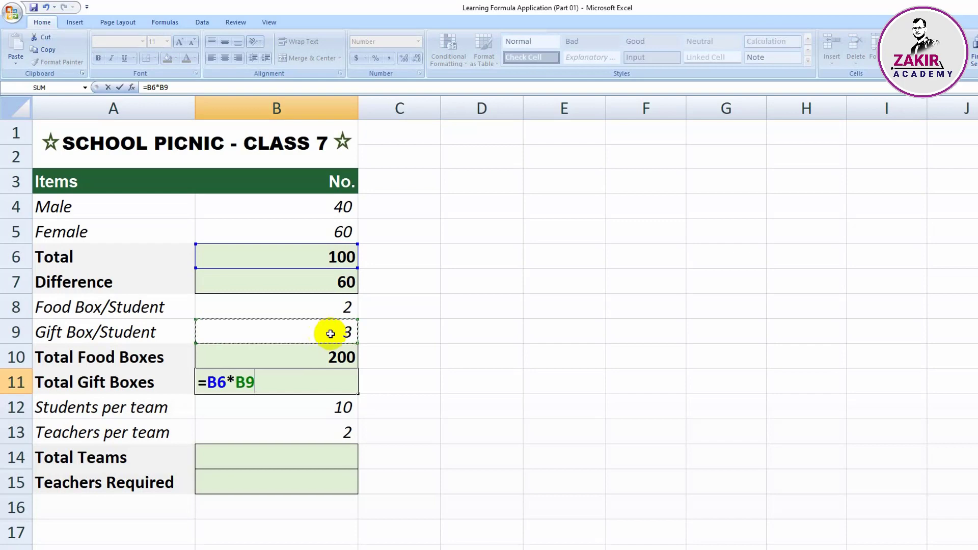
{"action": "key", "text": "Return"}
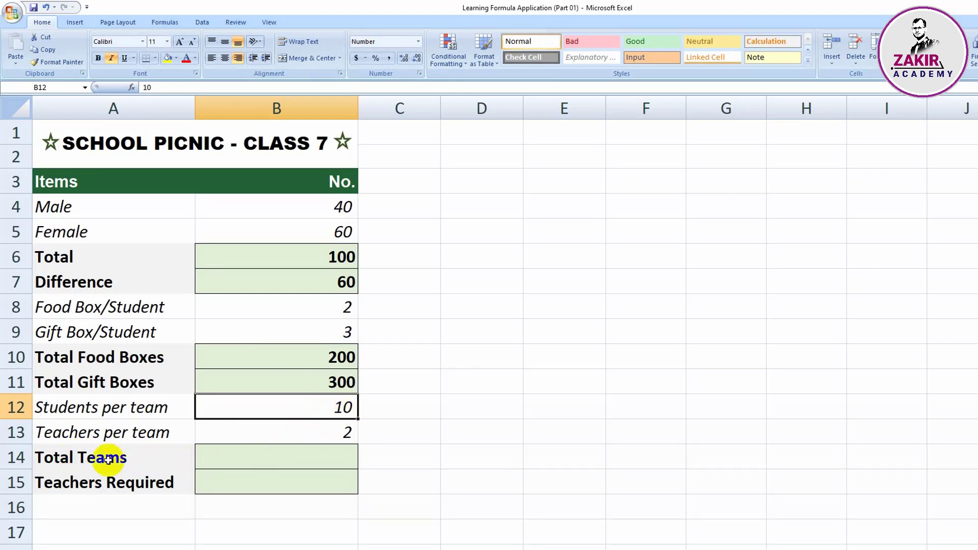
Enter =B6/B12 in the Total Teams cell, B14, to divide the total students by the students per team.
{"action": "left_click", "coordinate": [285, 460]}
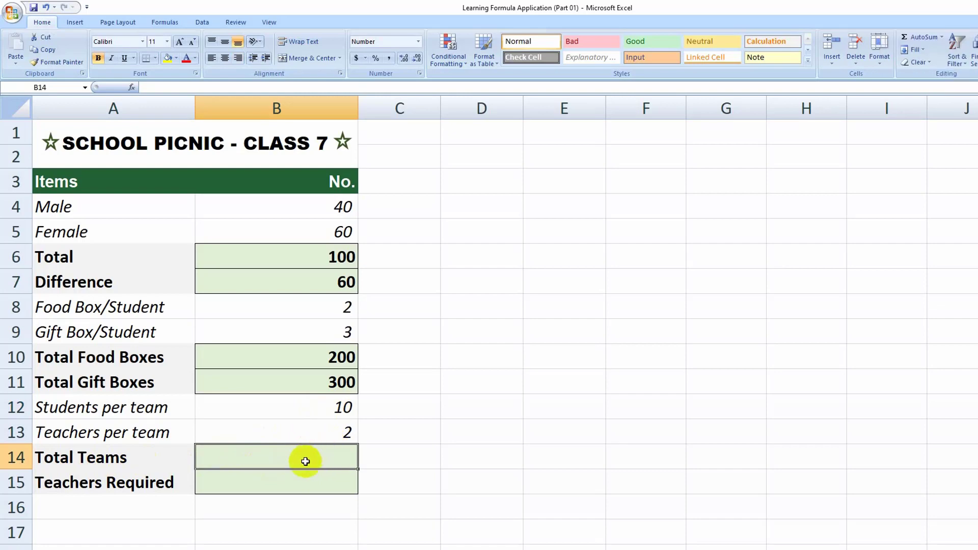
{"action": "type", "text": "="}
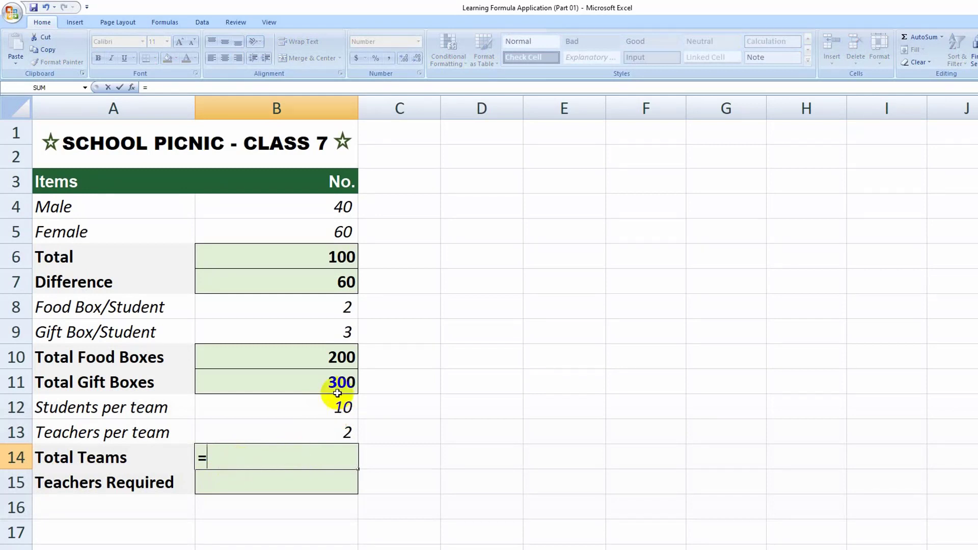
{"action": "left_click", "coordinate": [327, 256]}
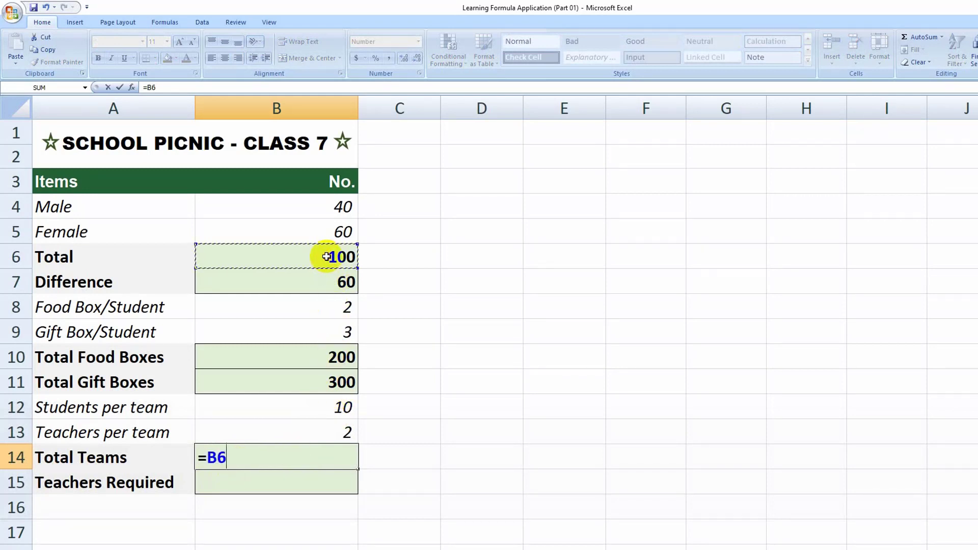
{"action": "type", "text": "/"}
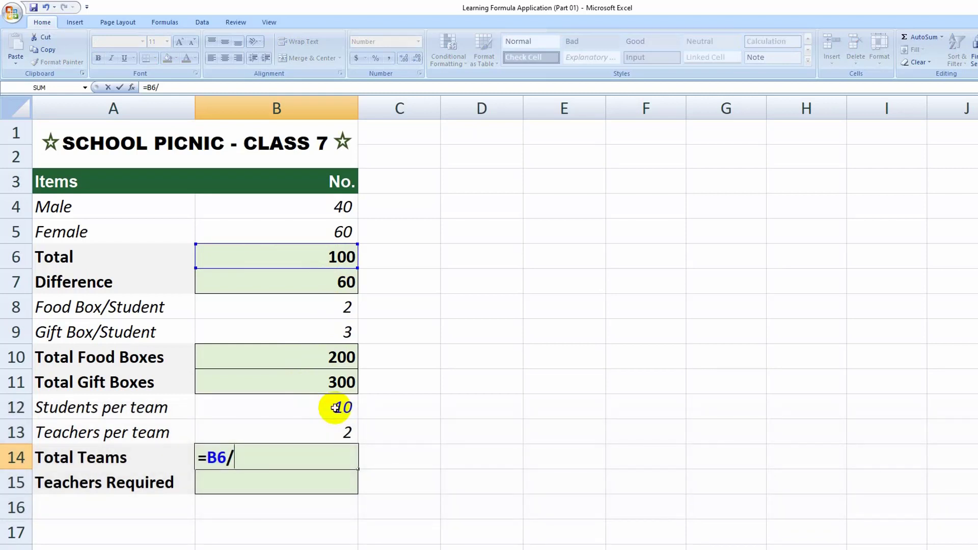
{"action": "left_click", "coordinate": [335, 408]}
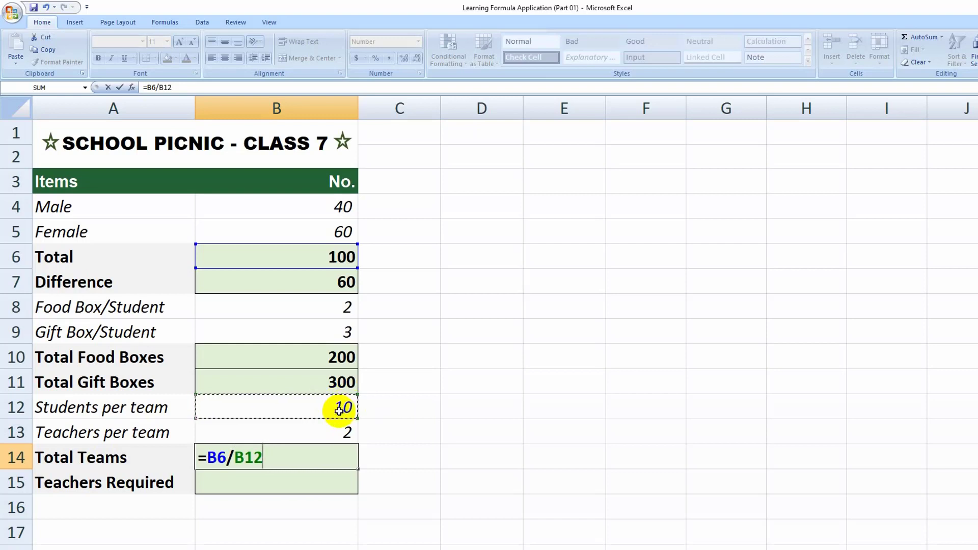
{"action": "key", "text": "Return"}
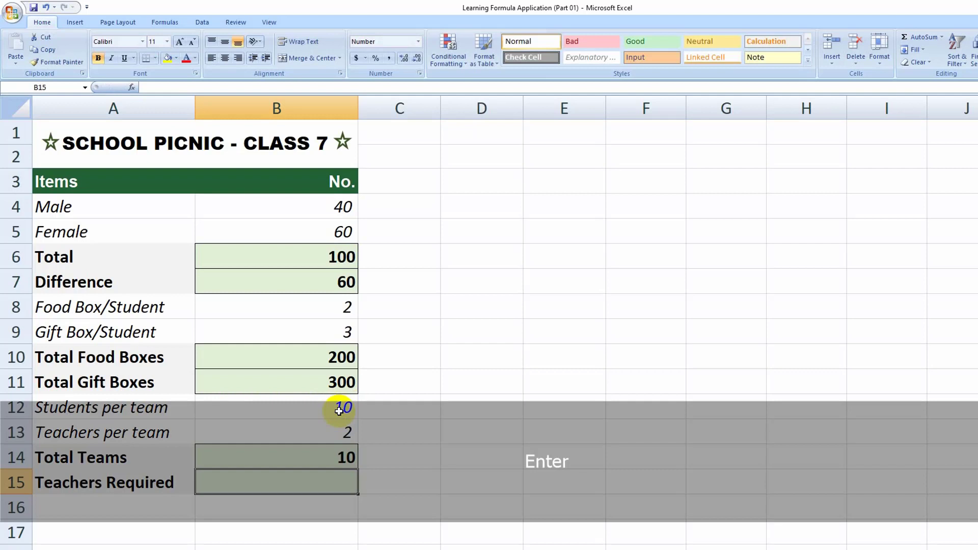
{"action": "left_click", "coordinate": [308, 458]}
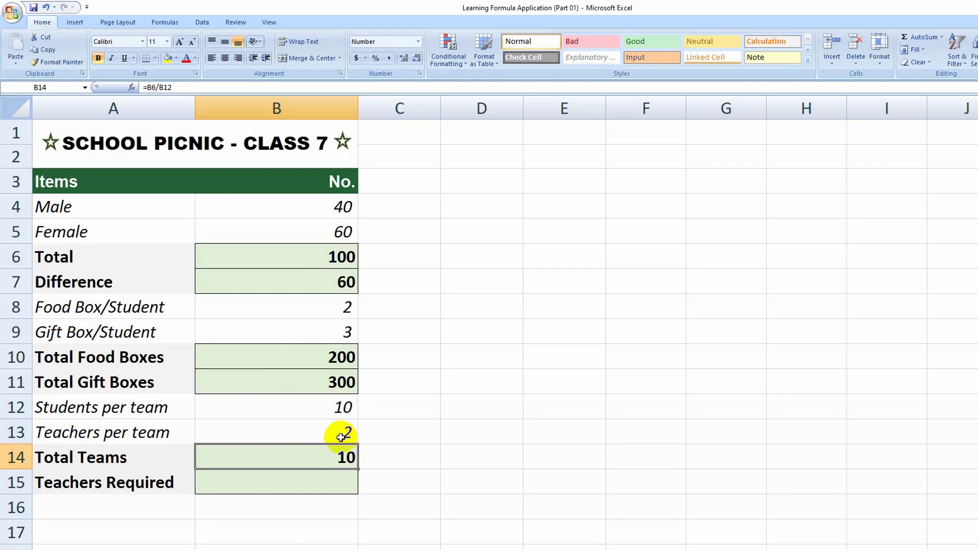
Try the formula =B6/B13 in the Teachers Required cell, B15, and clear the cell.
{"action": "left_click", "coordinate": [296, 484]}
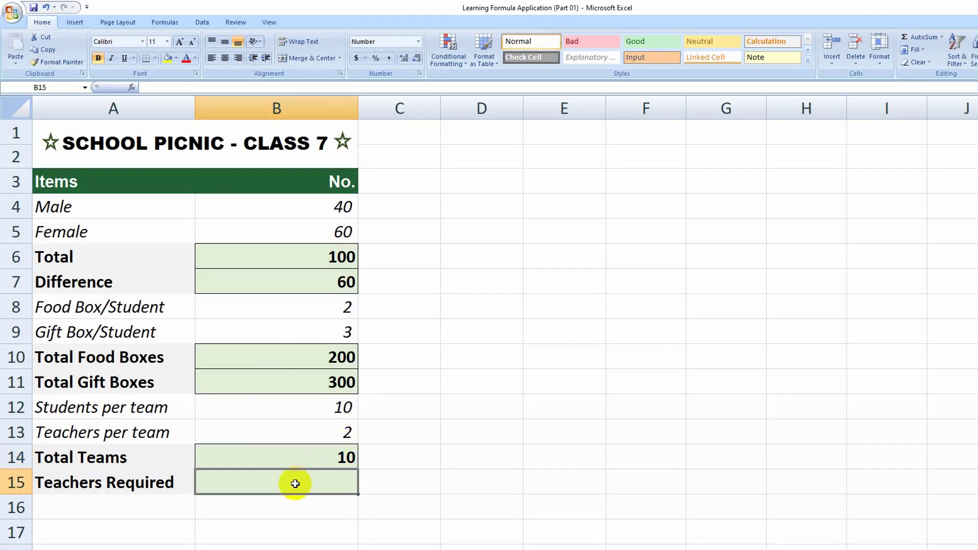
{"action": "type", "text": "="}
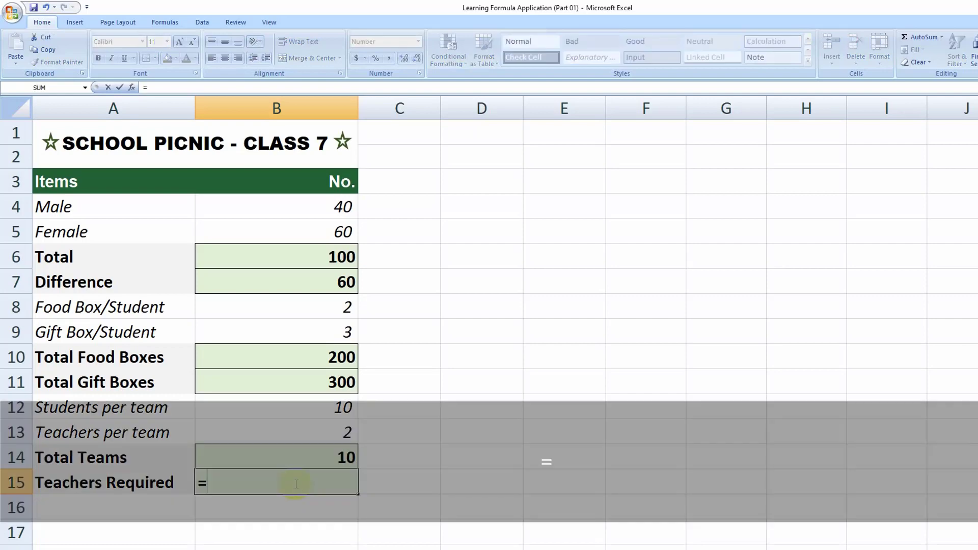
{"action": "left_click", "coordinate": [312, 253]}
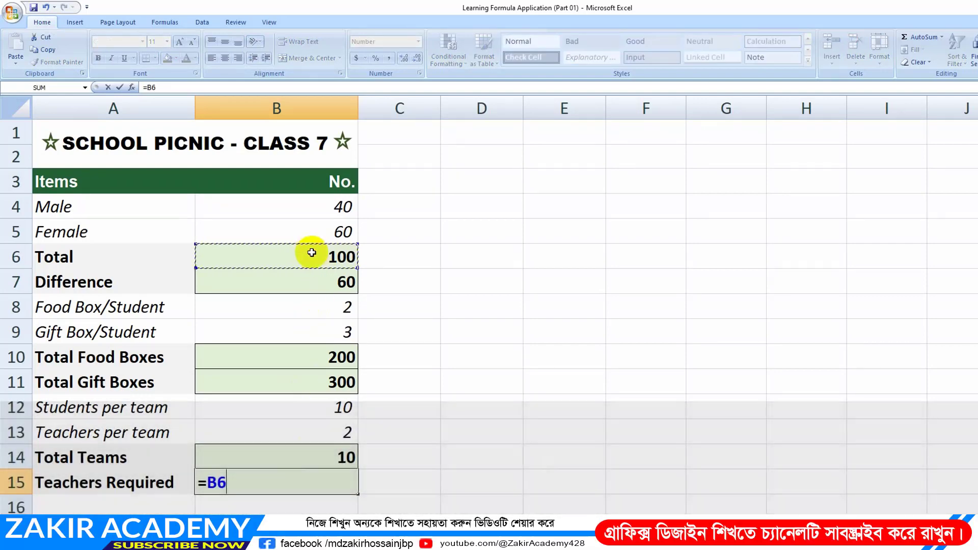
{"action": "type", "text": "/"}
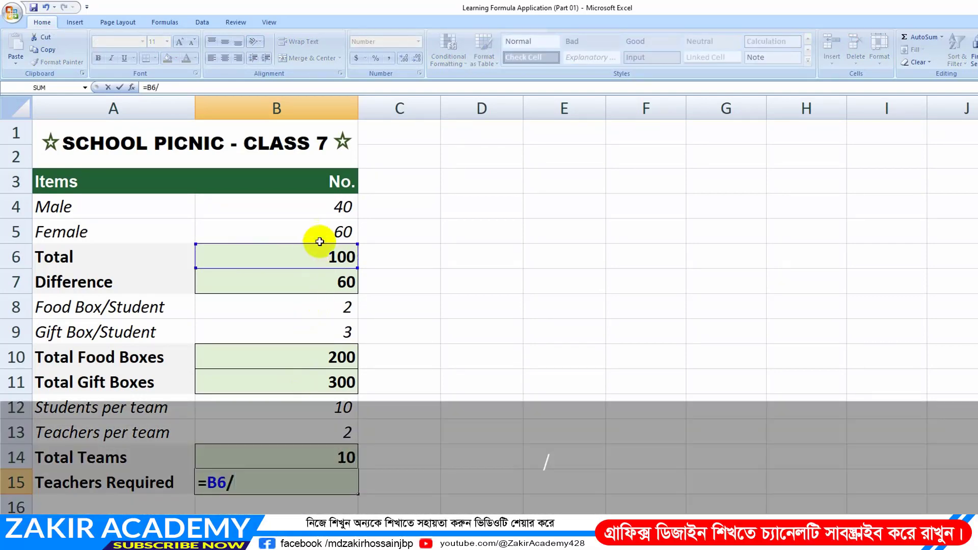
{"action": "left_click", "coordinate": [340, 432]}
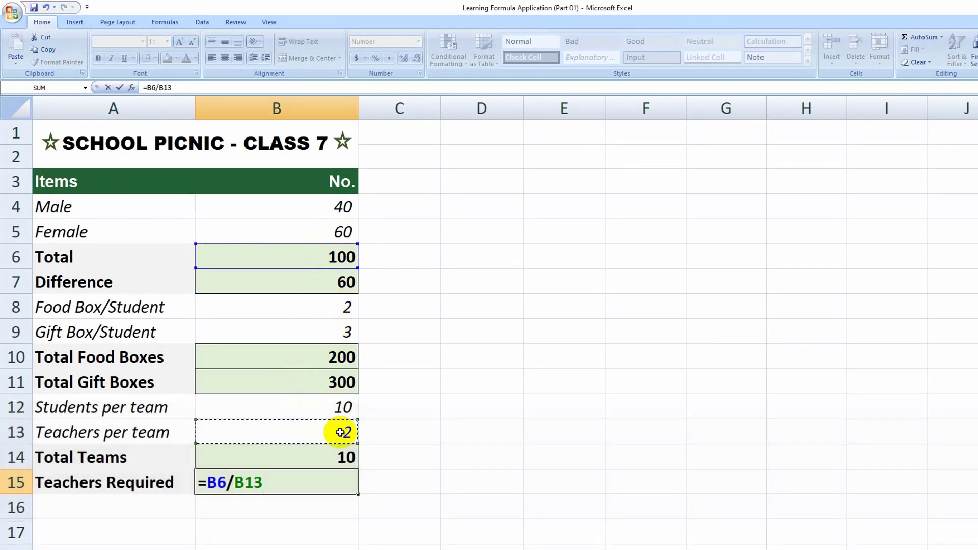
{"action": "key", "text": "Return"}
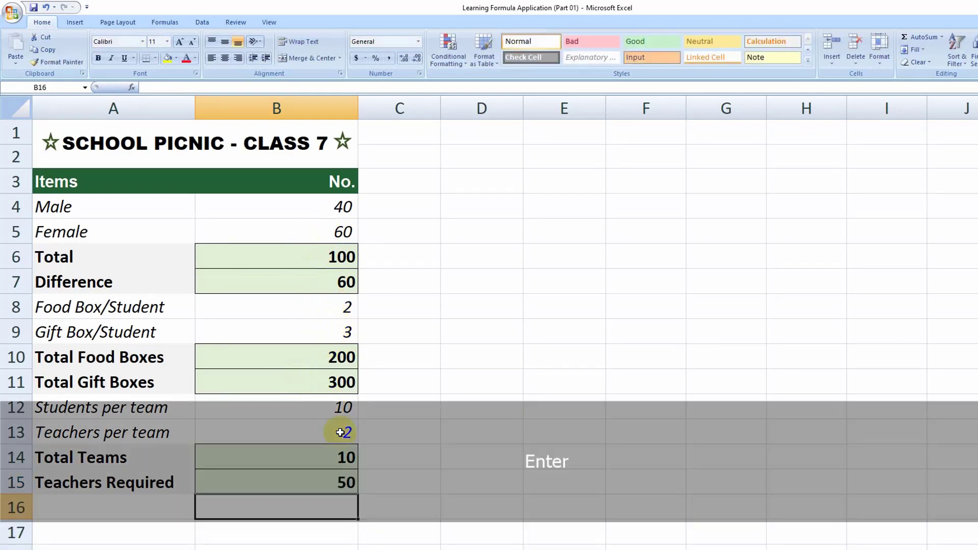
{"action": "left_click", "coordinate": [329, 484]}
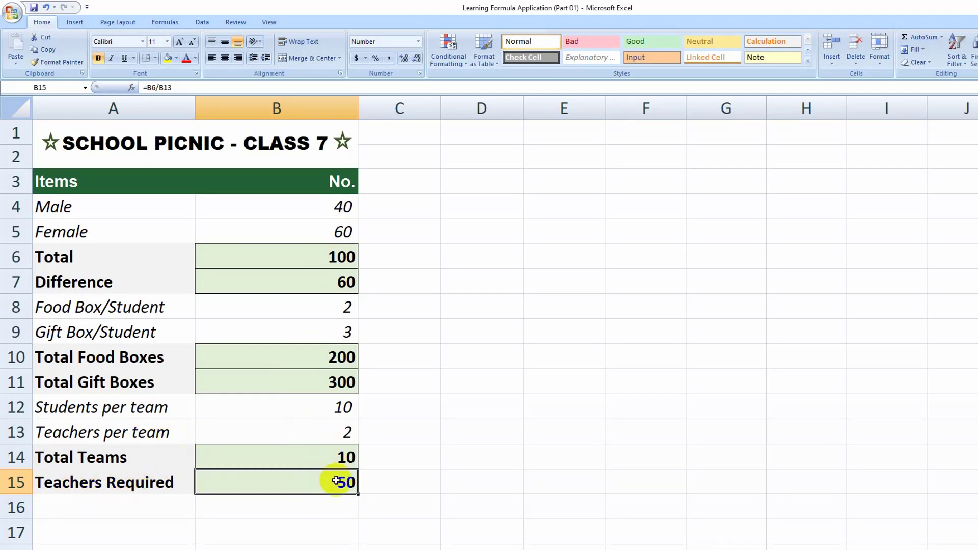
{"action": "key", "text": "Delete"}
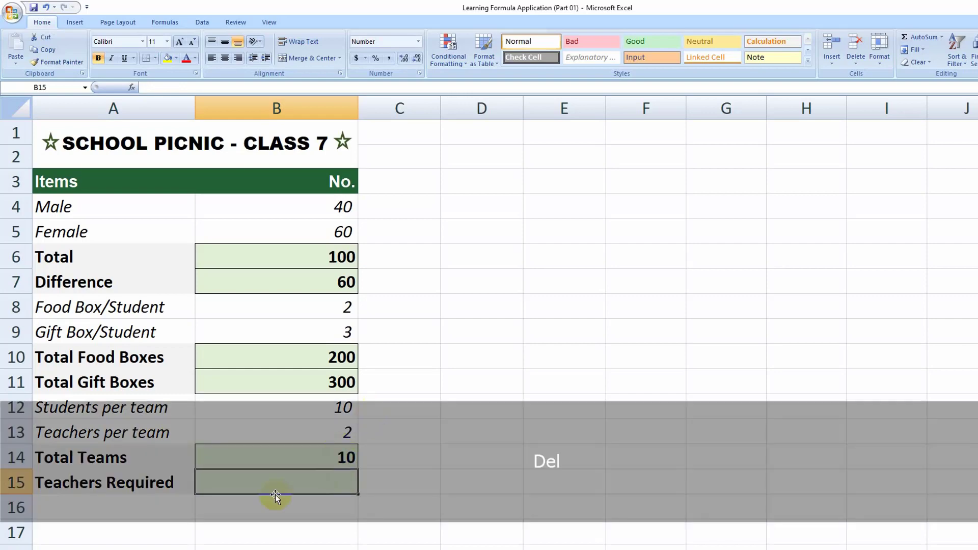
Enter =B12*B13 in the Teachers Required cell, B15.
{"action": "type", "text": "="}
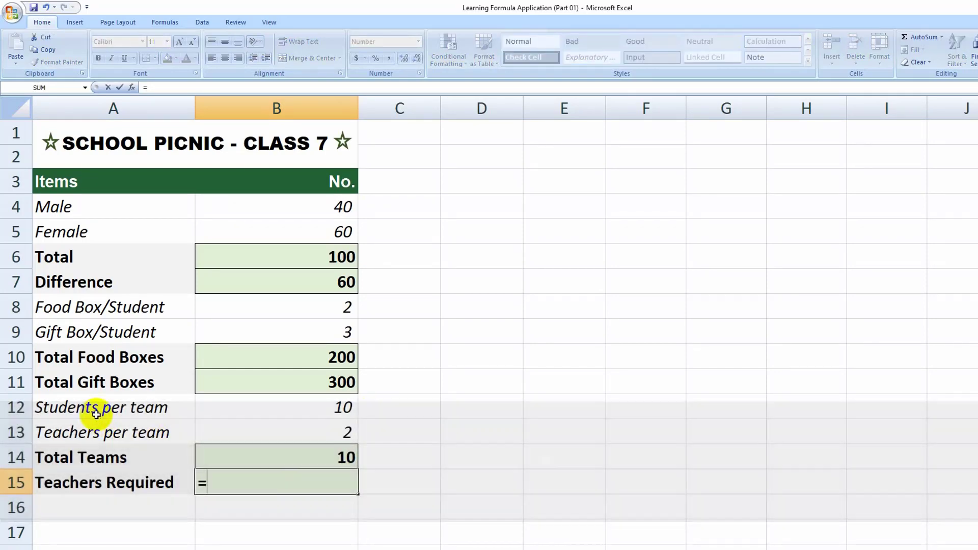
{"action": "left_click", "coordinate": [336, 409]}
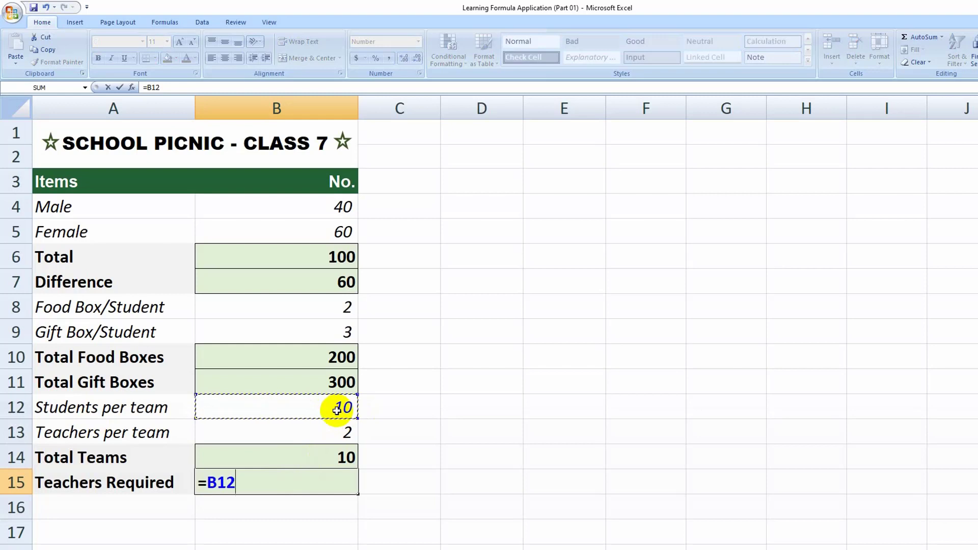
{"action": "type", "text": "*"}
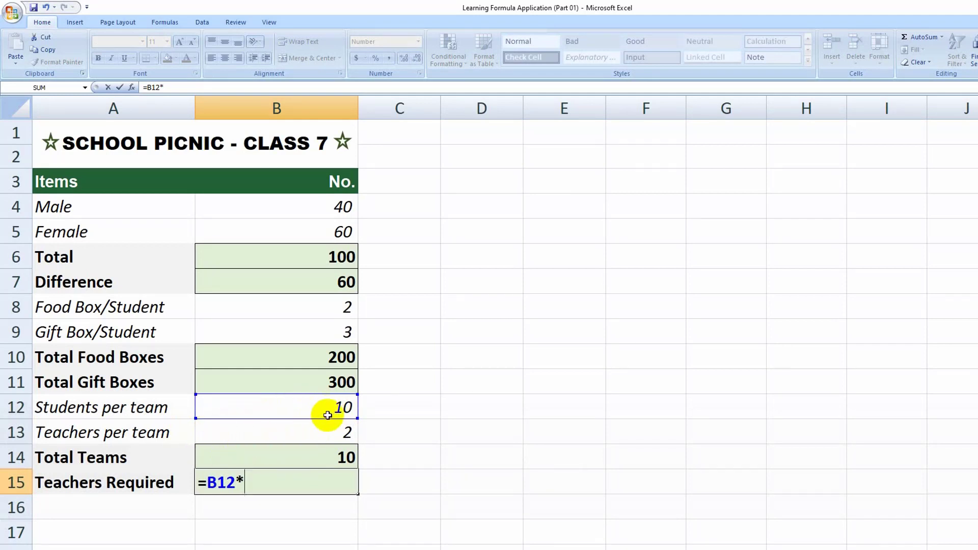
{"action": "left_click", "coordinate": [297, 431]}
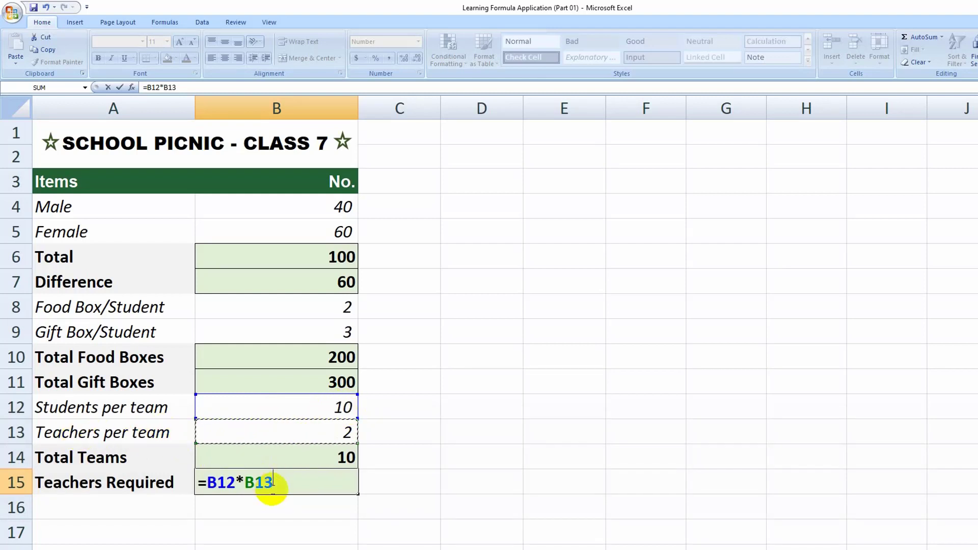
{"action": "key", "text": "Return"}
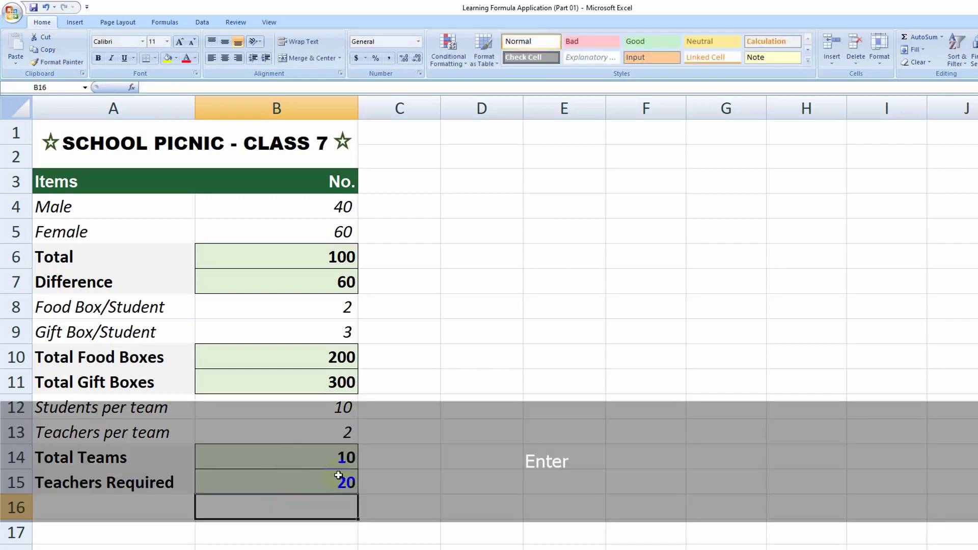
{"action": "left_click", "coordinate": [338, 479]}
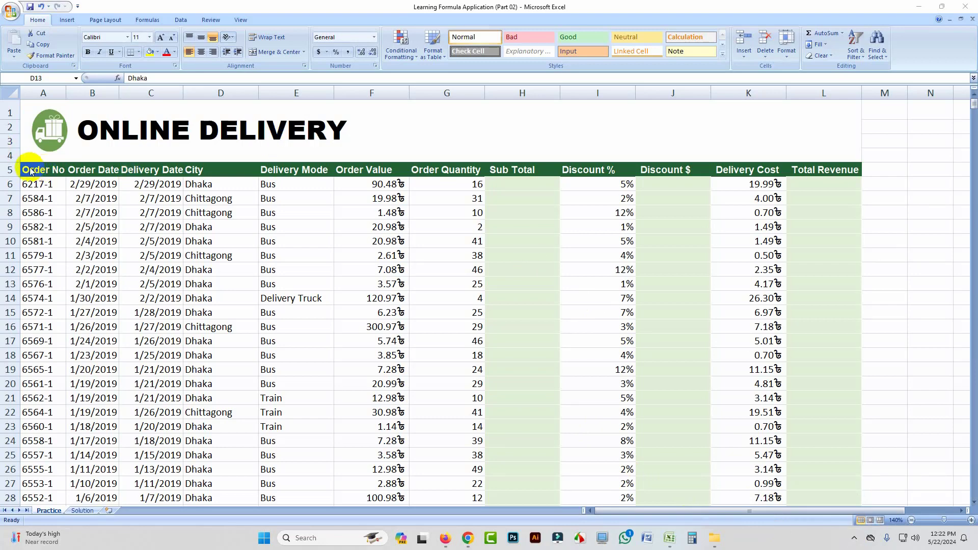
Examine the City, Delivery Mode, Order Value, Order Quantity and Sub Total columns in the Online Delivery practice sheet.
{"action": "left_click", "coordinate": [11, 169]}
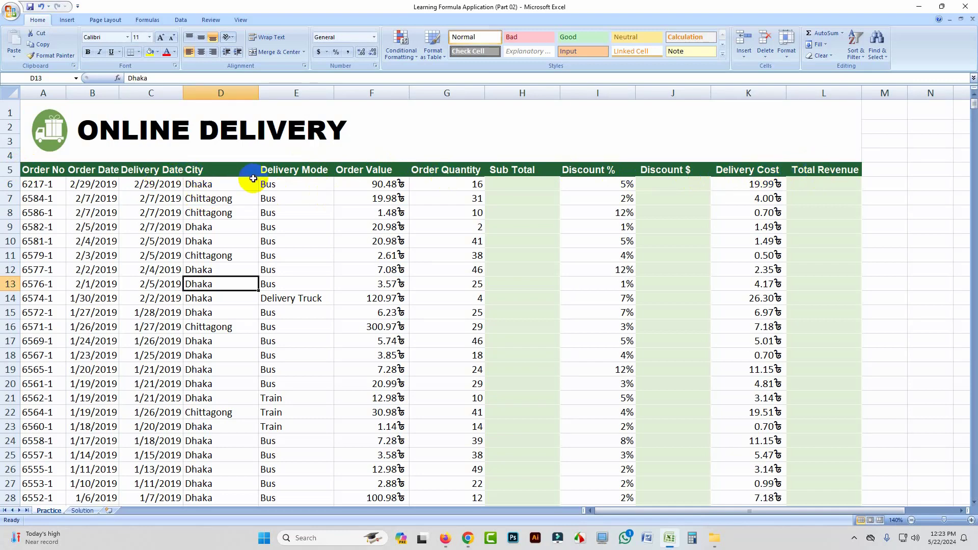
{"action": "left_click_drag", "start_coordinate": [218, 186], "coordinate": [233, 432]}
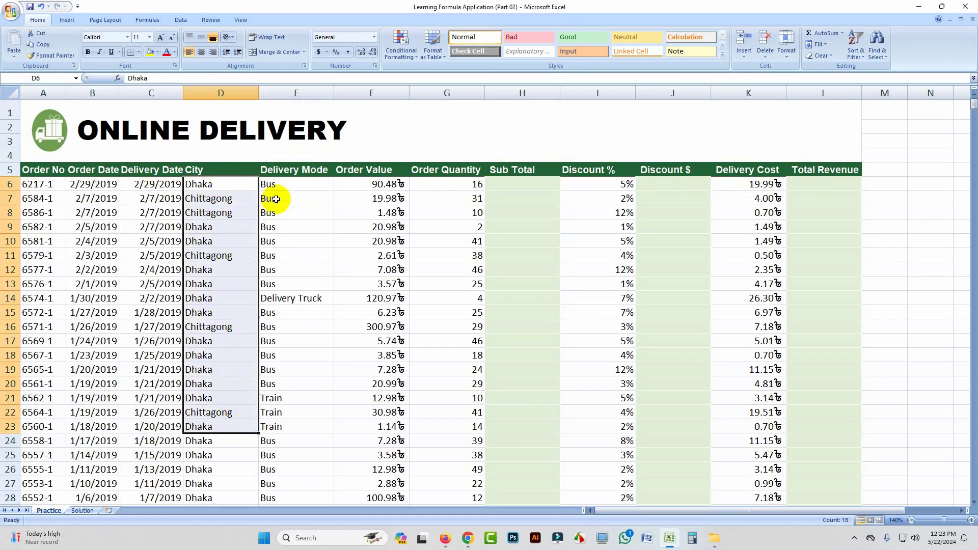
{"action": "left_click_drag", "start_coordinate": [273, 187], "coordinate": [285, 442]}
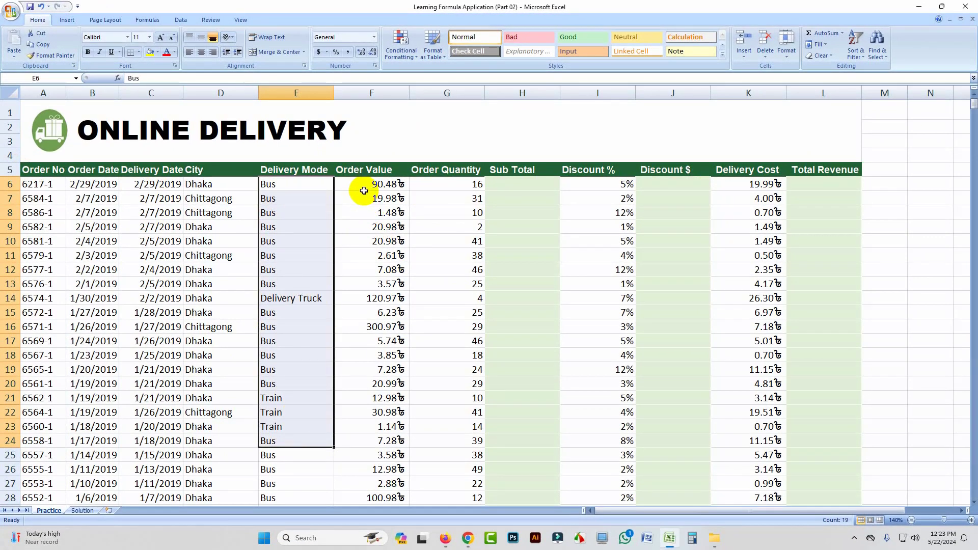
{"action": "left_click", "coordinate": [374, 186]}
{"action": "left_click_drag", "start_coordinate": [373, 186], "coordinate": [363, 412]}
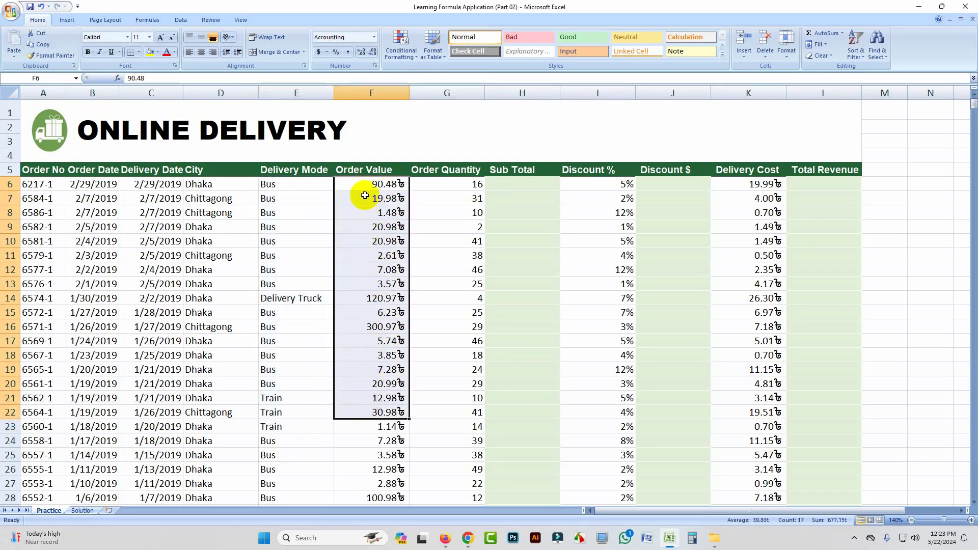
{"action": "left_click", "coordinate": [433, 189]}
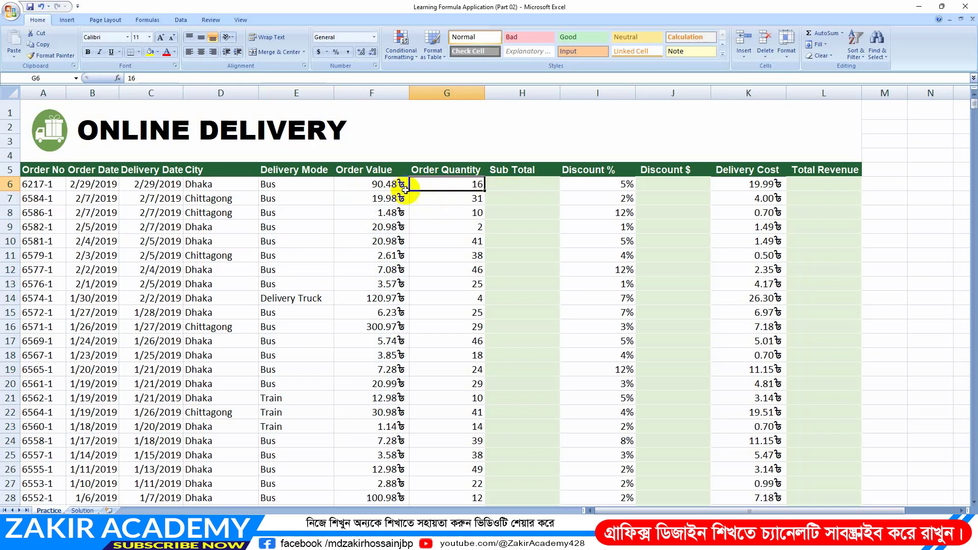
{"action": "left_click", "coordinate": [403, 187]}
{"action": "left_click", "coordinate": [465, 187]}
{"action": "left_click", "coordinate": [546, 185]}
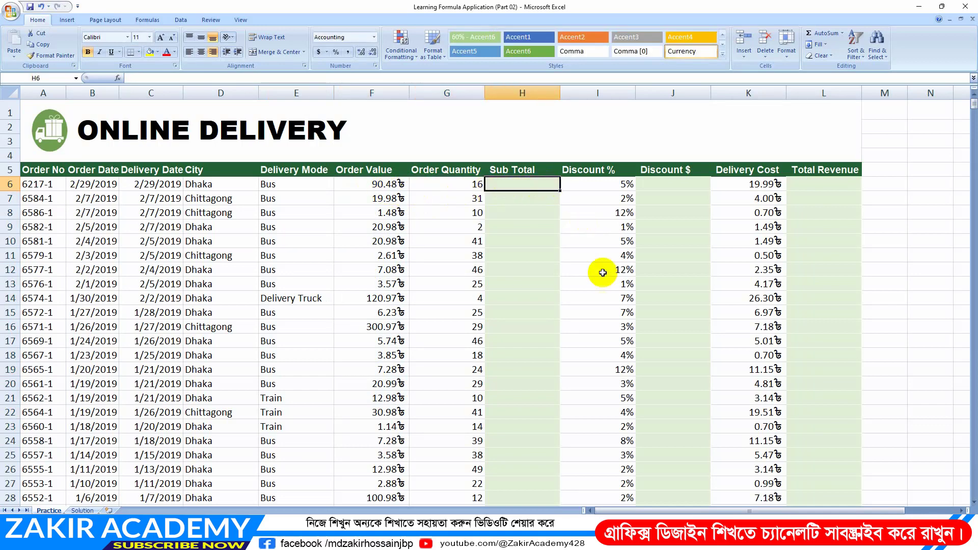
{"action": "left_click", "coordinate": [384, 186]}
{"action": "left_click", "coordinate": [434, 186]}
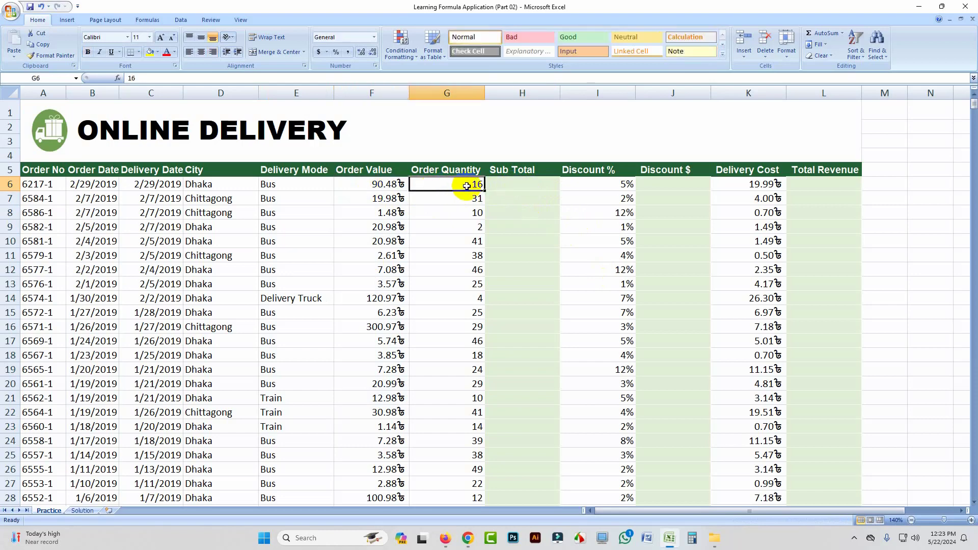
Enter =F6*G6 in the first Sub Total cell, H6, to multiply the order value by the order quantity.
{"action": "left_click", "coordinate": [515, 187]}
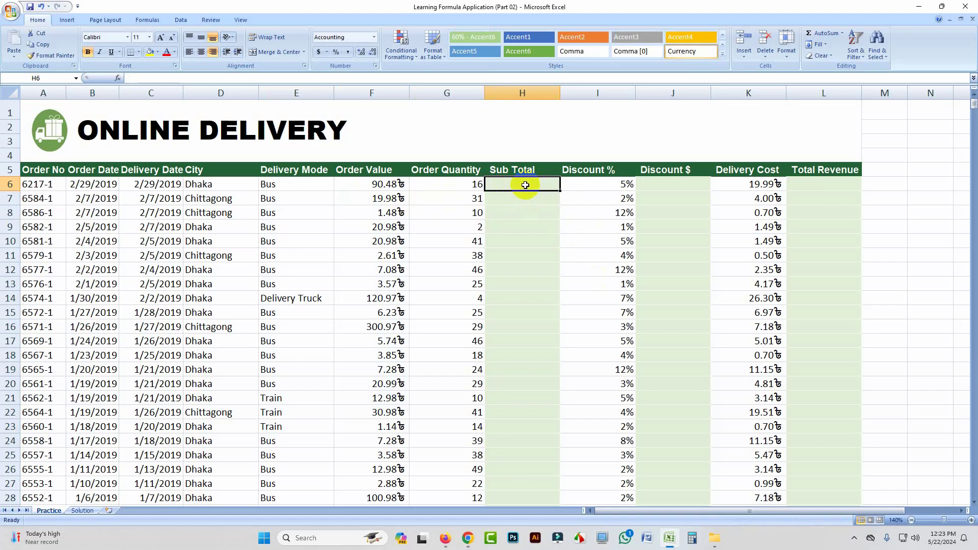
{"action": "type", "text": "="}
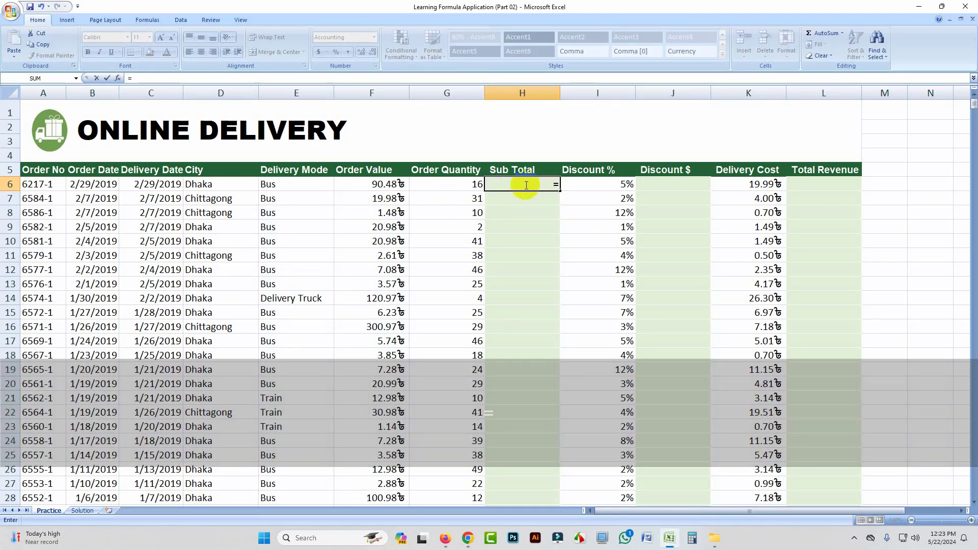
{"action": "left_click", "coordinate": [382, 184]}
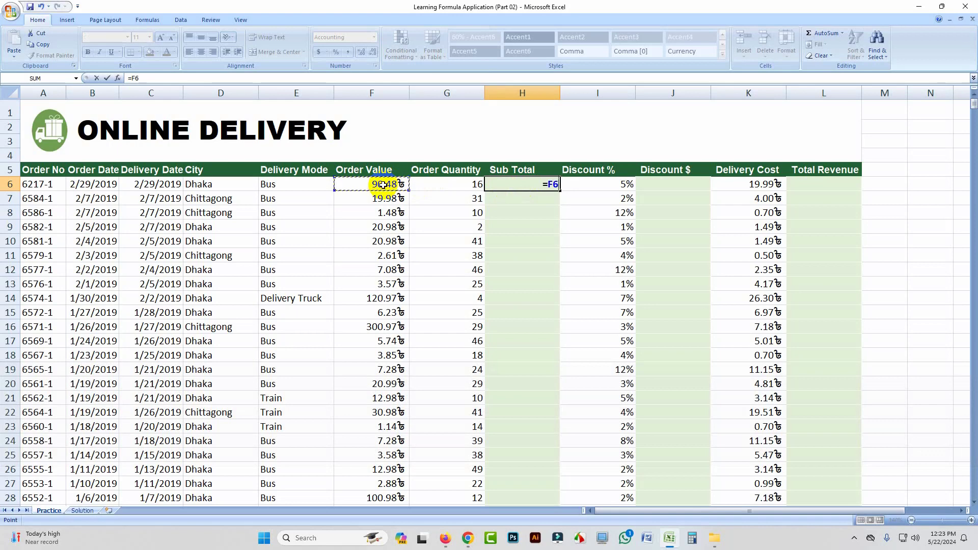
{"action": "type", "text": "*"}
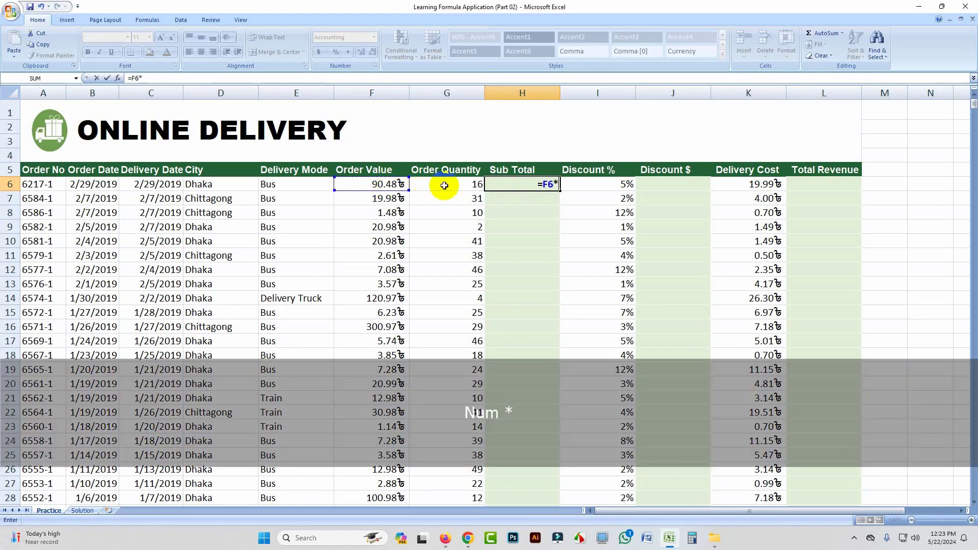
{"action": "left_click", "coordinate": [444, 185]}
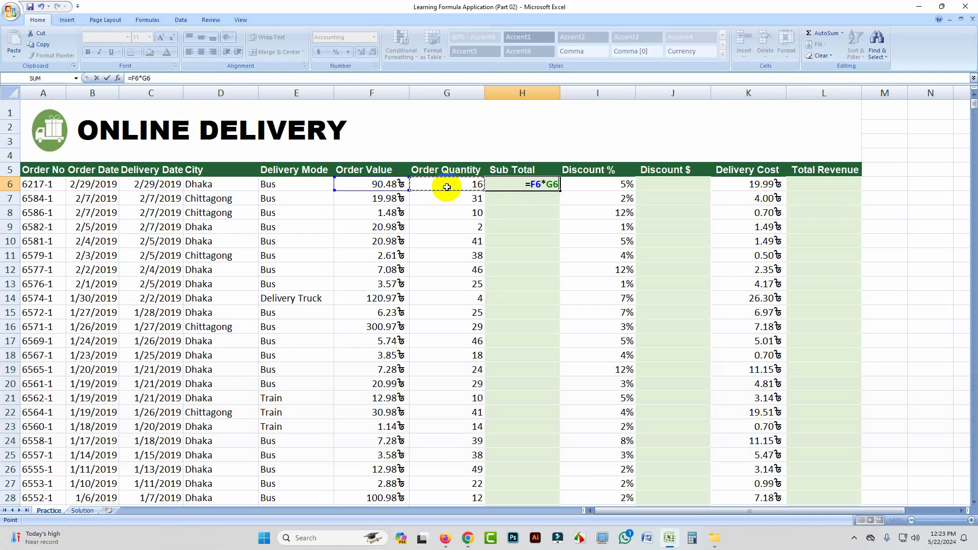
{"action": "key", "text": "Return"}
{"action": "left_click", "coordinate": [528, 184]}
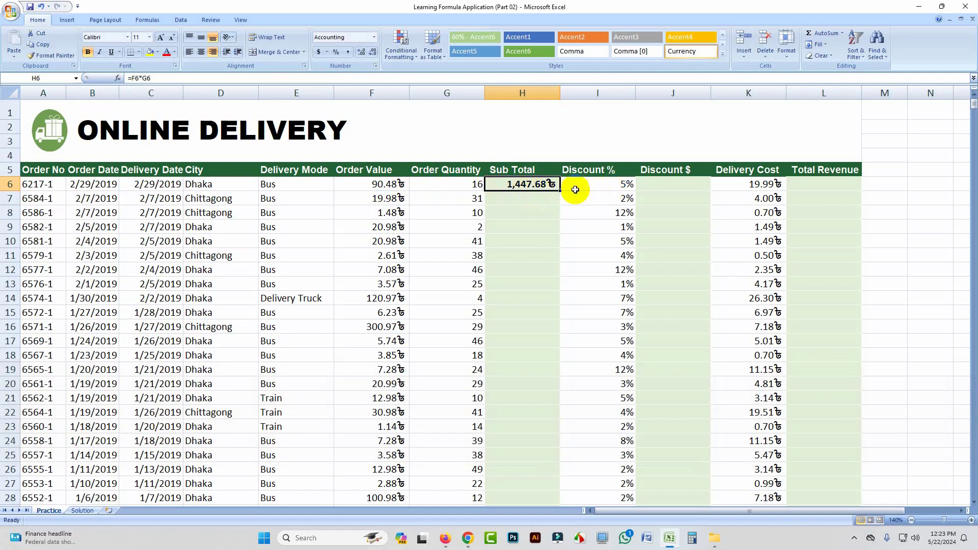
{"action": "left_click", "coordinate": [596, 186]}
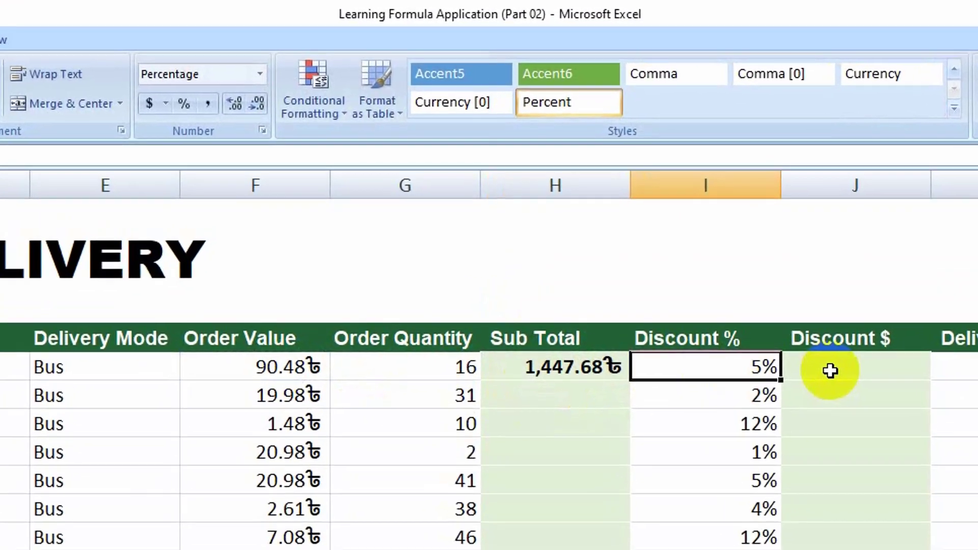
Enter =H6*I6 in the first Discount $ cell, J6, to multiply the sub total by the discount percentage.
{"action": "left_click", "coordinate": [831, 371]}
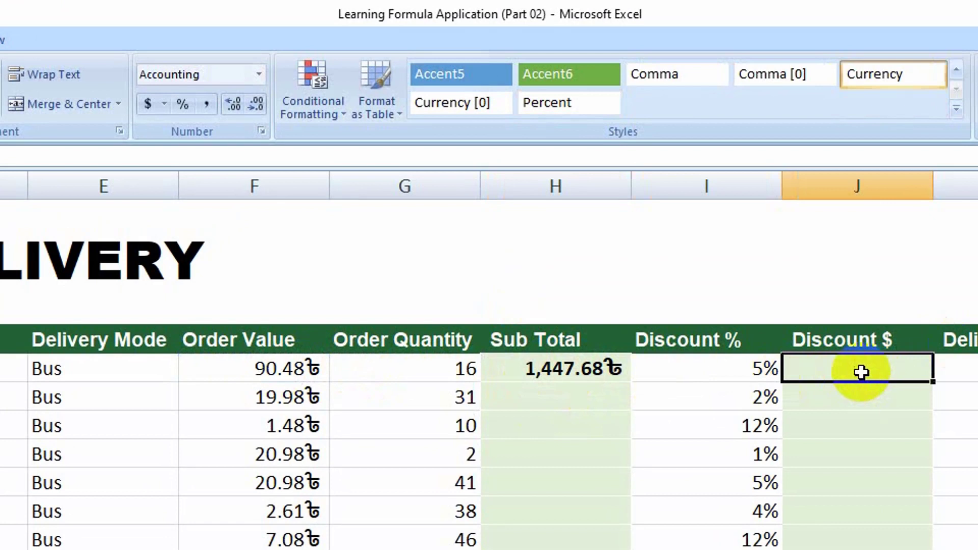
{"action": "type", "text": "="}
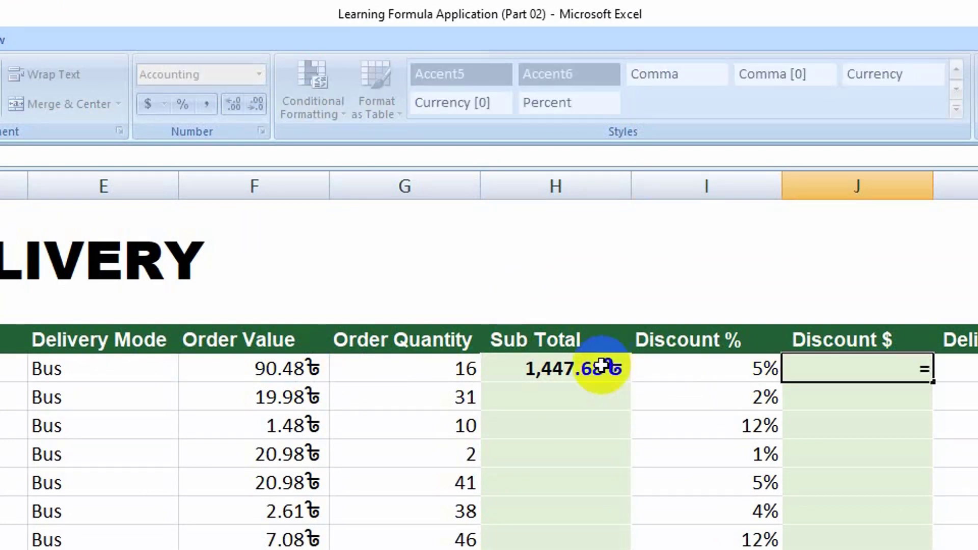
{"action": "left_click", "coordinate": [549, 368]}
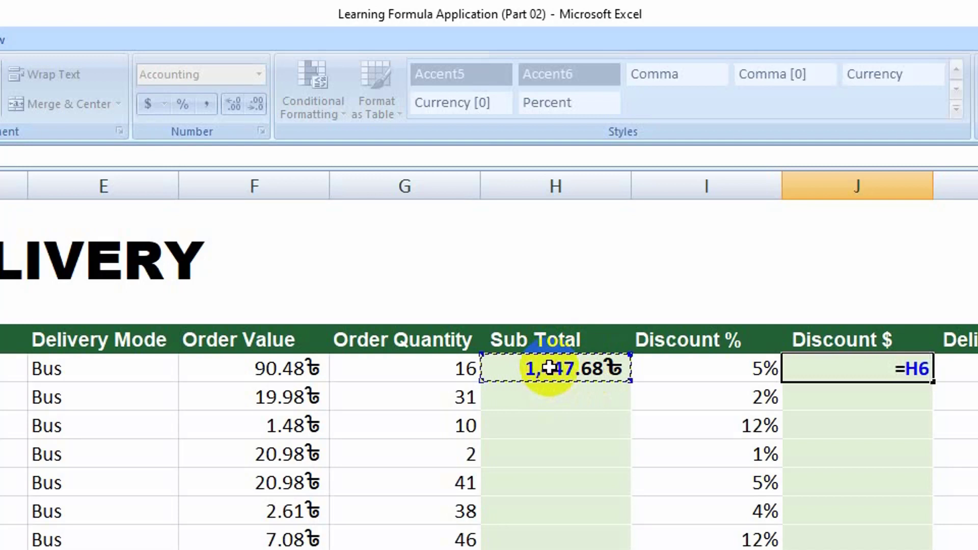
{"action": "type", "text": "*"}
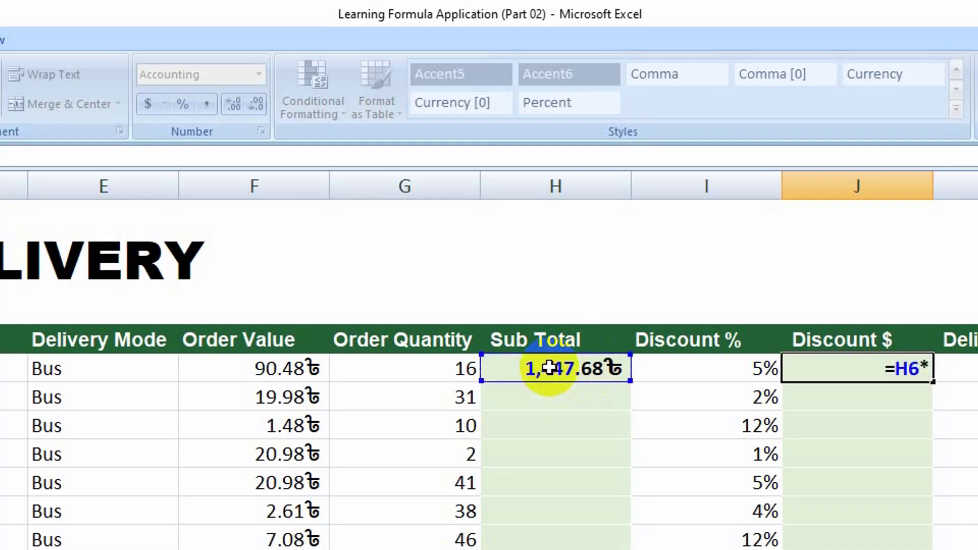
{"action": "left_click", "coordinate": [698, 371]}
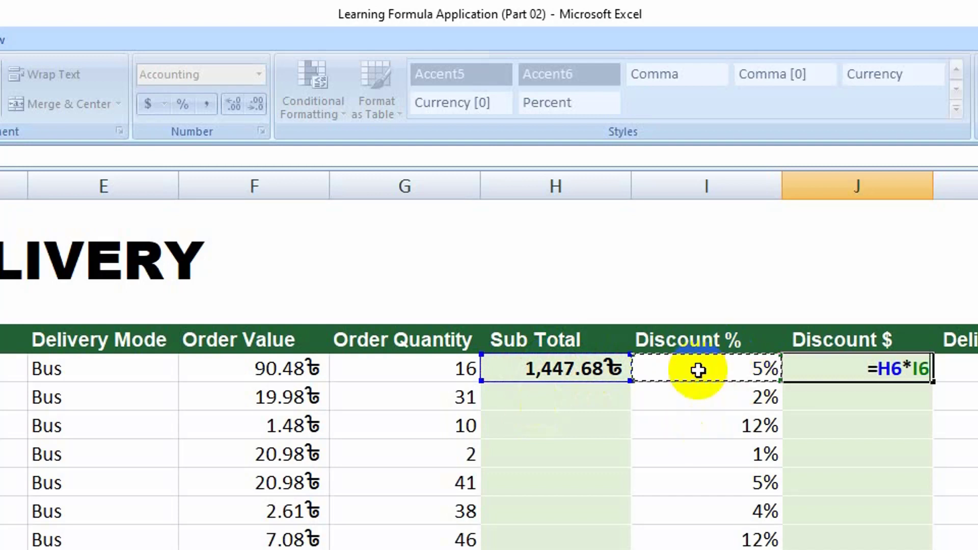
{"action": "key", "text": "Return"}
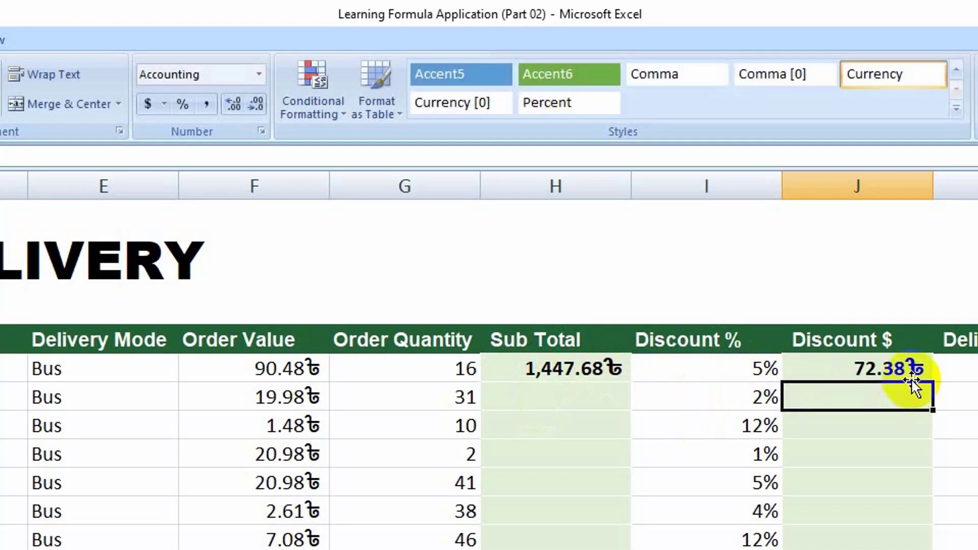
{"action": "left_click", "coordinate": [870, 369]}
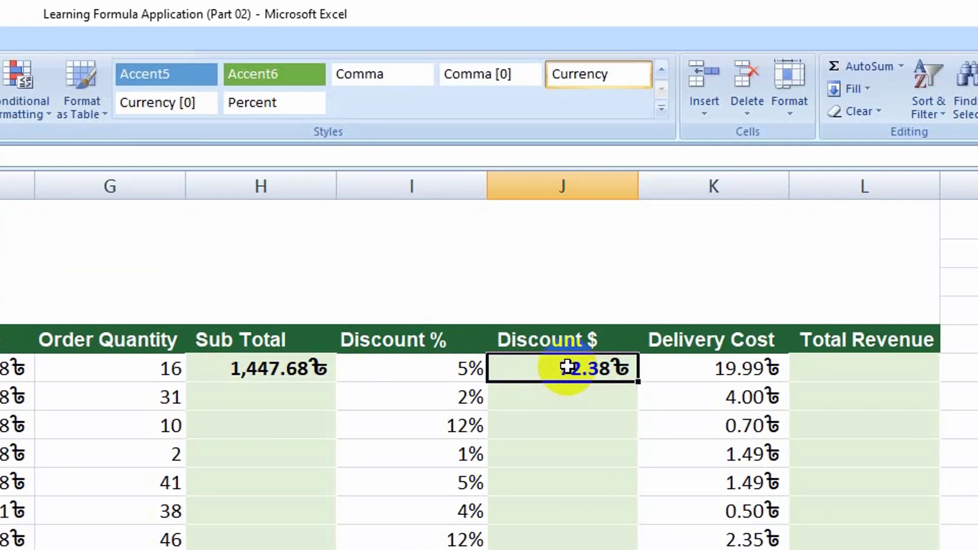
Enter =H6-J6-K6 in the first Total Revenue cell, L6, to subtract the discount and delivery cost from the sub total.
{"action": "left_click", "coordinate": [271, 370]}
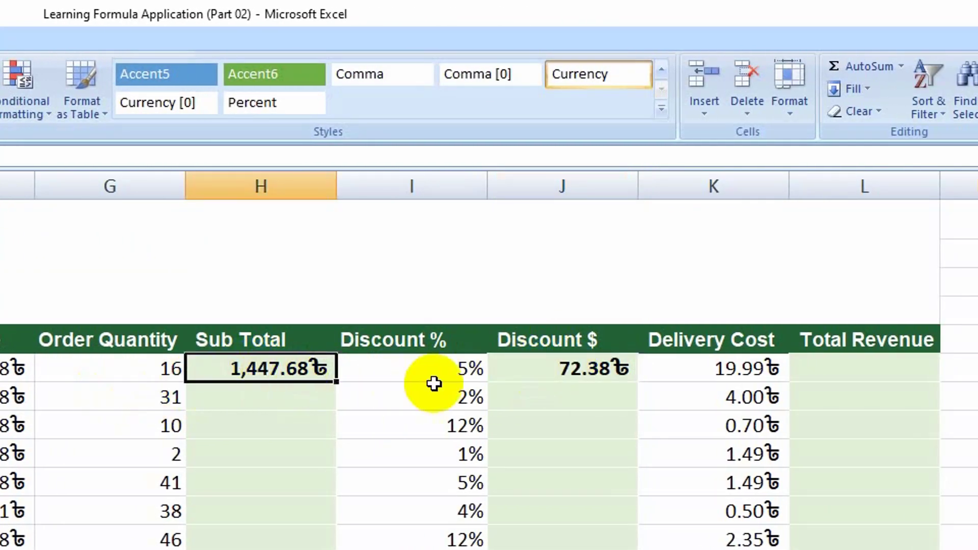
{"action": "left_click", "coordinate": [585, 373]}
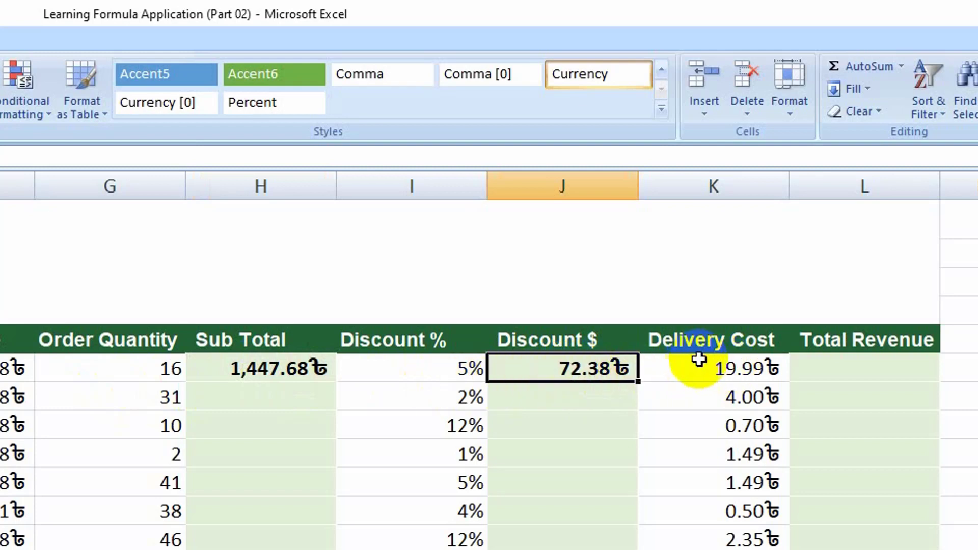
{"action": "left_click", "coordinate": [729, 369]}
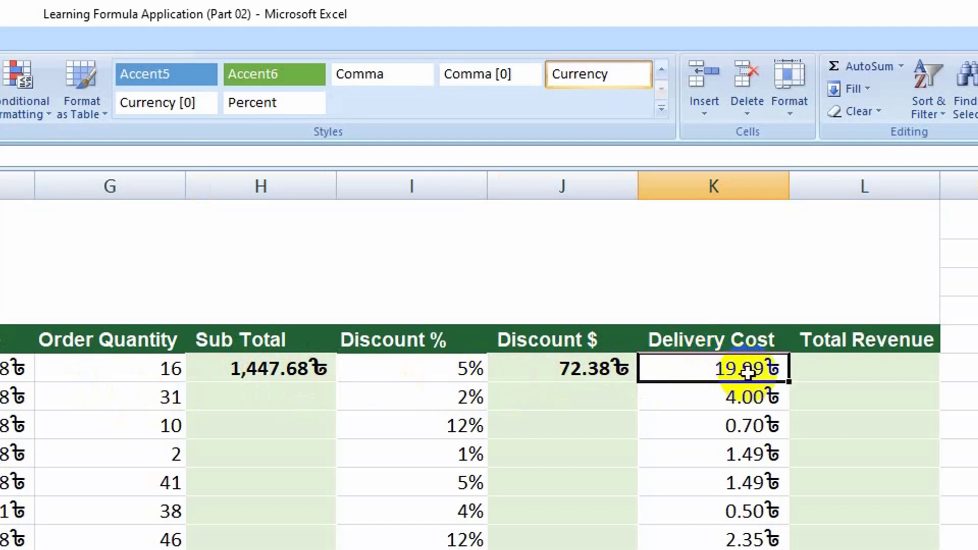
{"action": "left_click", "coordinate": [262, 363]}
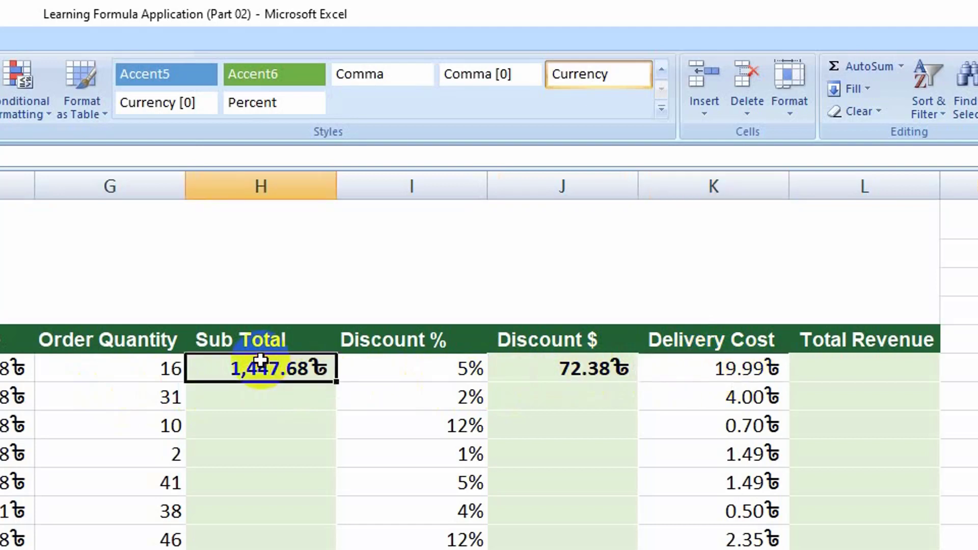
{"action": "left_click", "coordinate": [876, 372]}
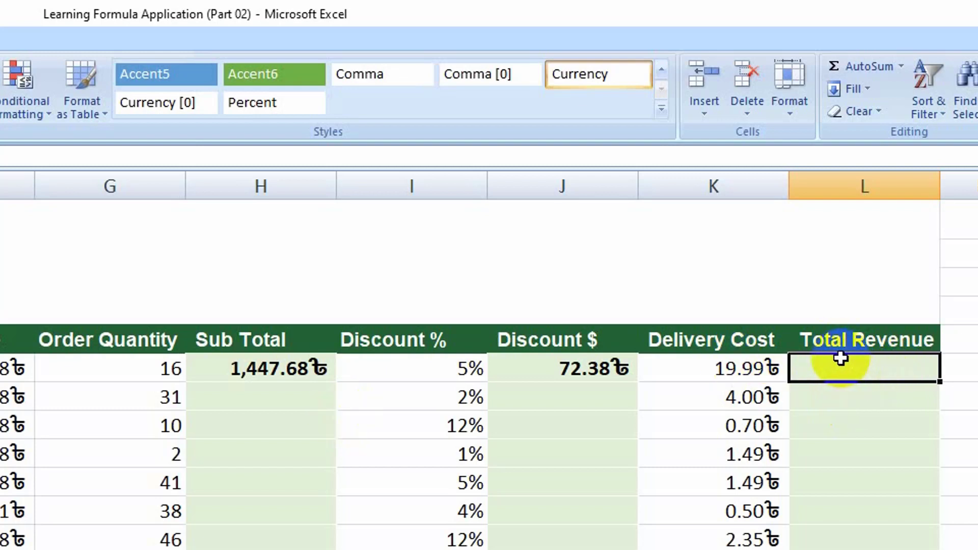
{"action": "type", "text": "="}
{"action": "left_click", "coordinate": [255, 370]}
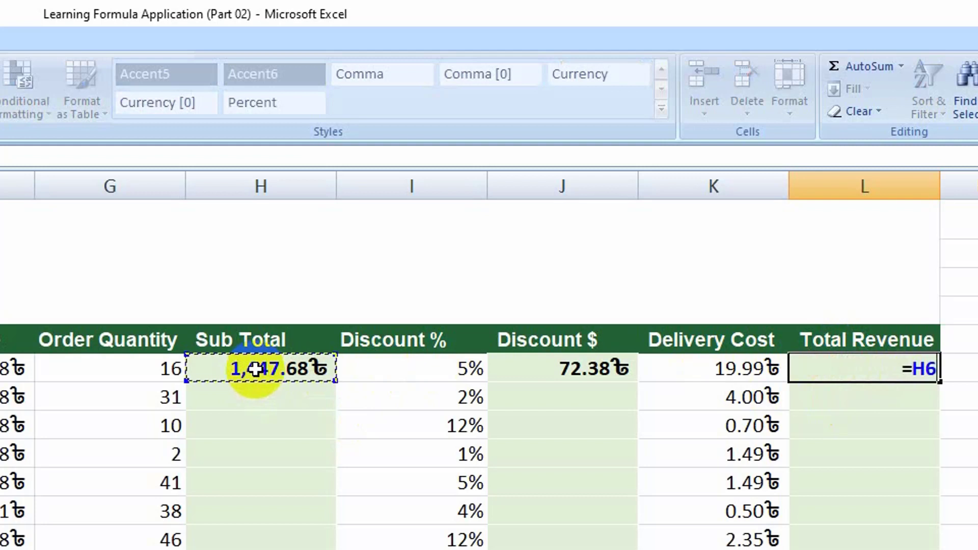
{"action": "type", "text": "-"}
{"action": "left_click", "coordinate": [564, 368]}
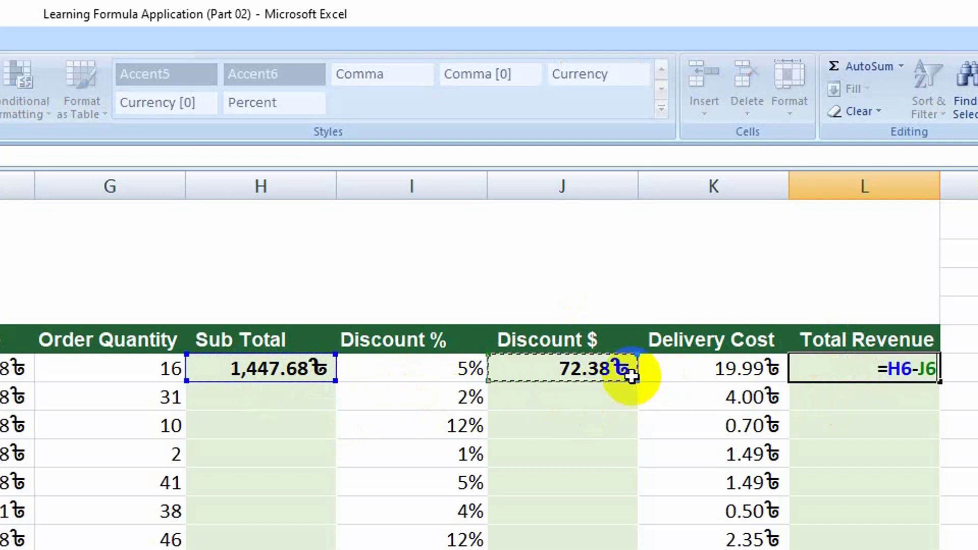
{"action": "type", "text": "-"}
{"action": "left_click", "coordinate": [732, 372]}
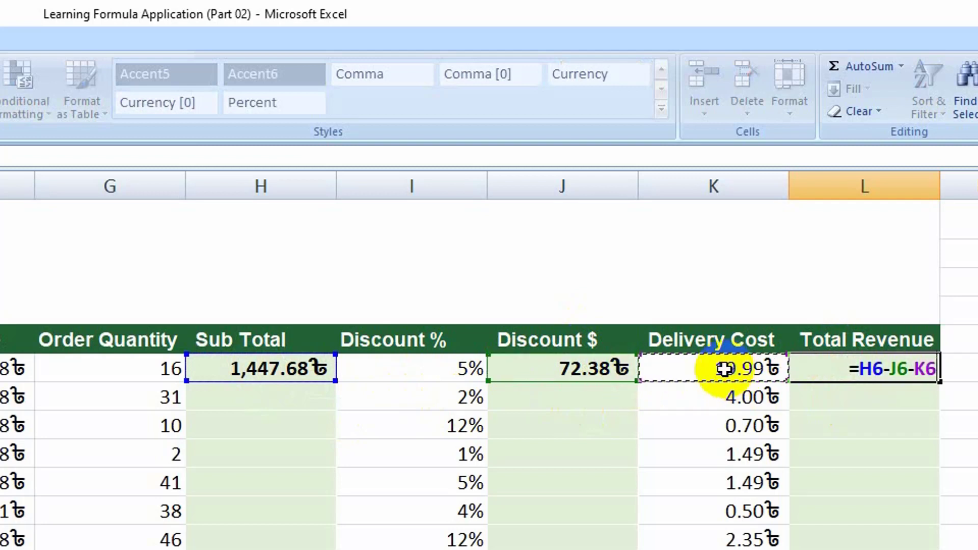
{"action": "key", "text": "Return"}
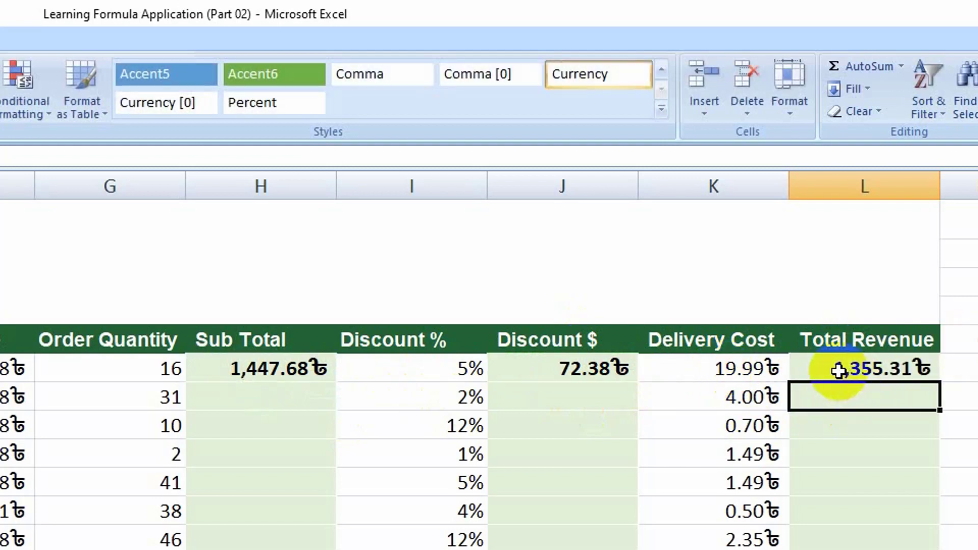
Fit the width of the Order Date column, B, to its contents and look through the order rows.
{"action": "left_click", "coordinate": [879, 369]}
{"action": "left_click_drag", "start_coordinate": [16, 369], "coordinate": [841, 368]}
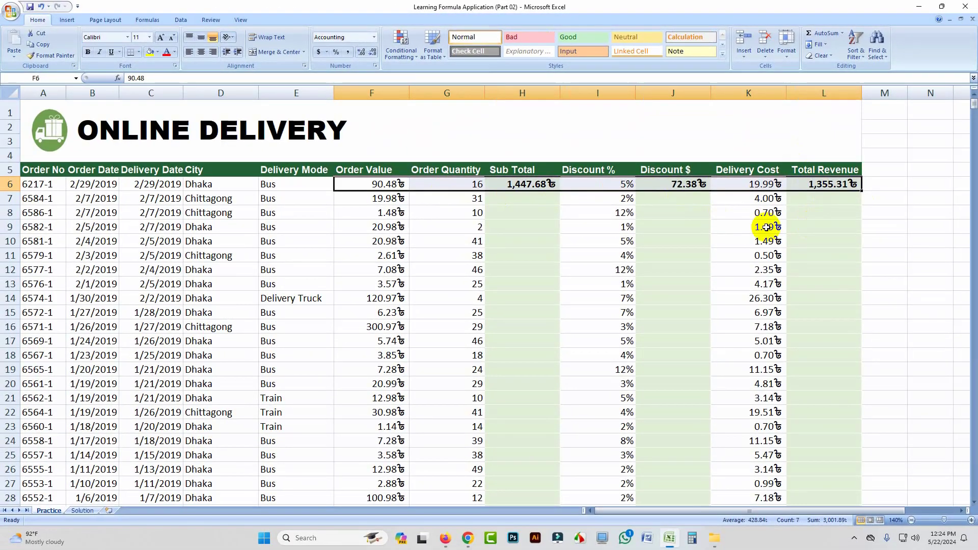
{"action": "scroll", "coordinate": [191, 329], "scroll_direction": "down", "scroll_amount": 19}
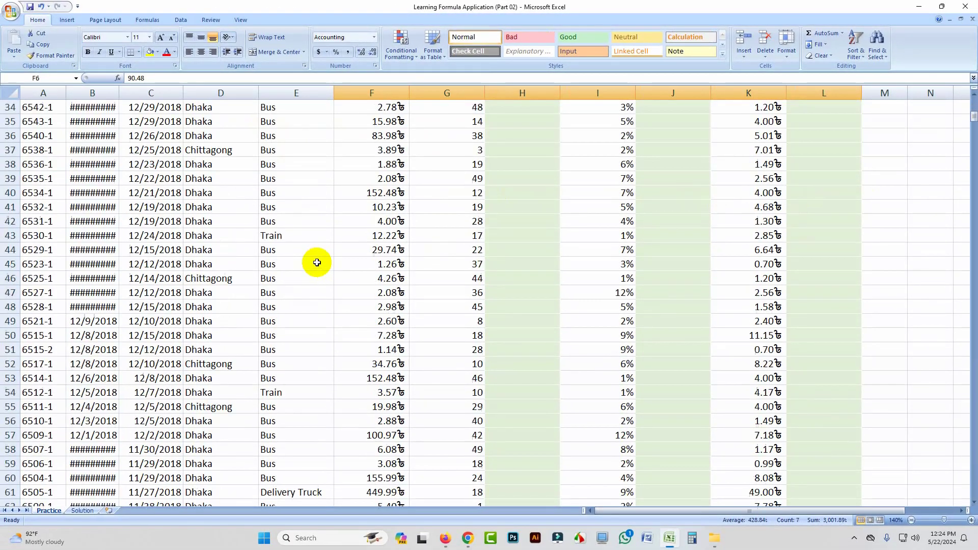
{"action": "scroll", "coordinate": [317, 262], "scroll_direction": "down", "scroll_amount": 8}
{"action": "scroll", "coordinate": [136, 214], "scroll_direction": "up", "scroll_amount": 5}
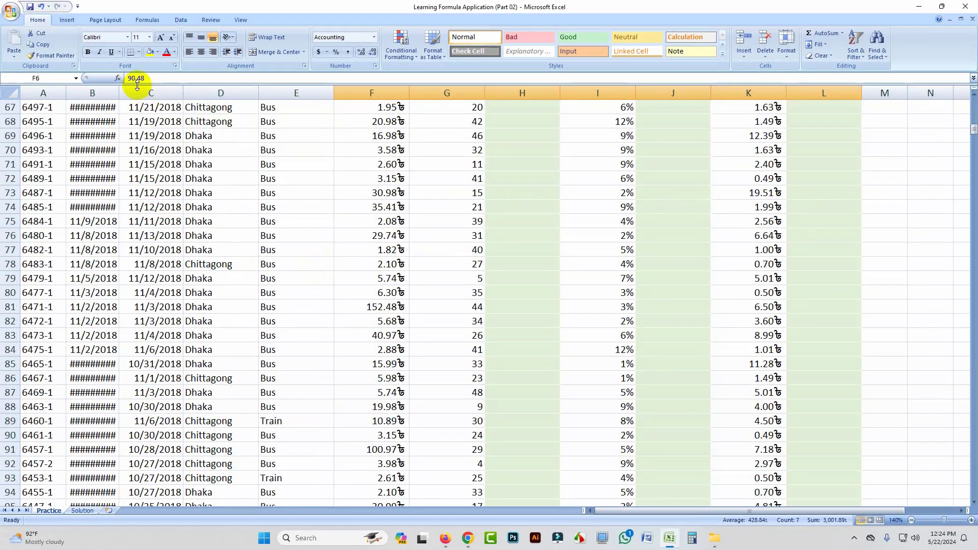
{"action": "double_click", "coordinate": [119, 95]}
{"action": "scroll", "coordinate": [335, 229], "scroll_direction": "down", "scroll_amount": 13}
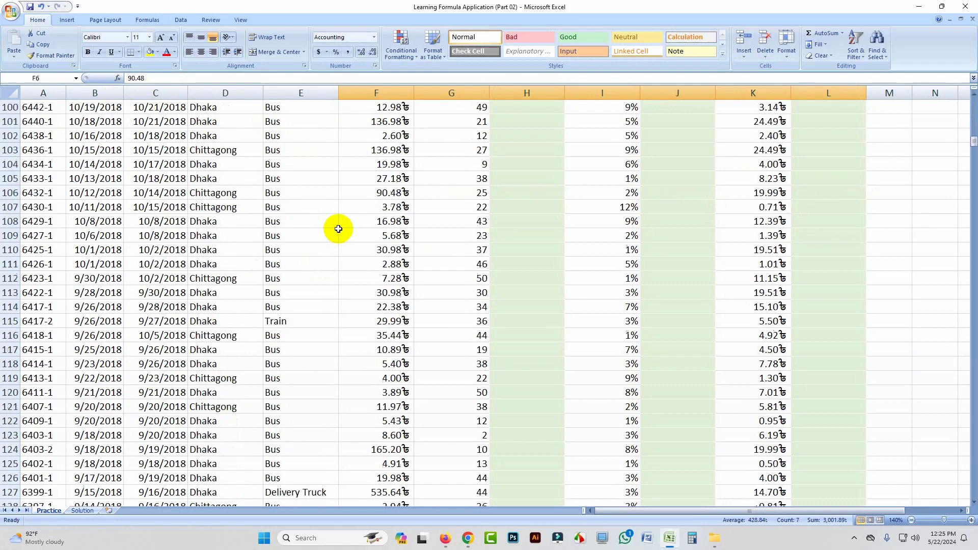
{"action": "scroll", "coordinate": [339, 229], "scroll_direction": "up", "scroll_amount": 20}
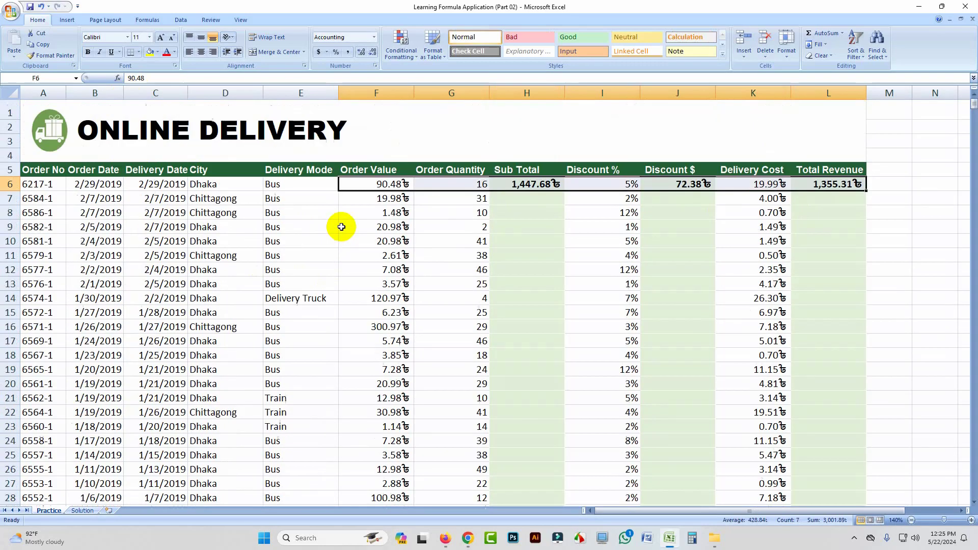
{"action": "scroll", "coordinate": [240, 276], "scroll_direction": "down", "scroll_amount": 3}
{"action": "scroll", "coordinate": [242, 275], "scroll_direction": "up", "scroll_amount": 3}
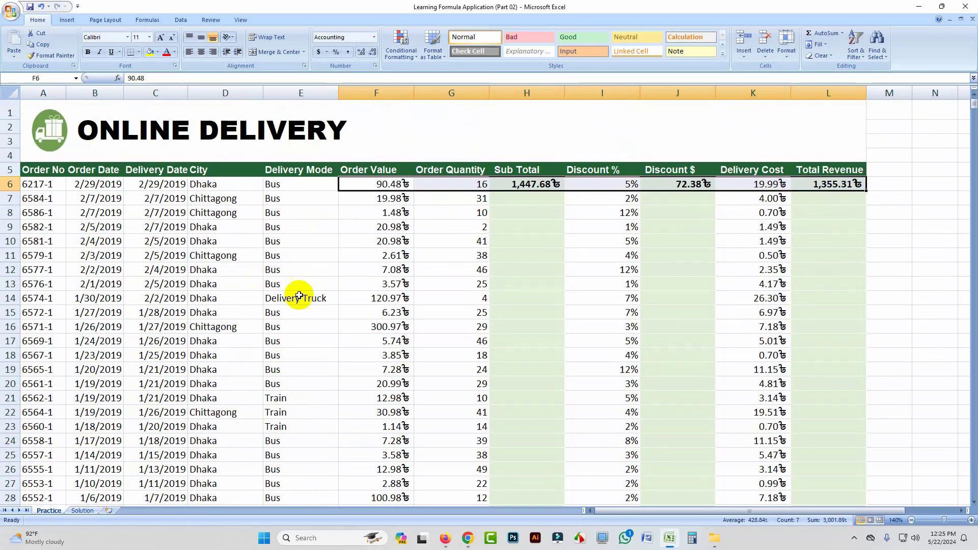
Enter =F7*G7 in the second Sub Total cell, H7.
{"action": "left_click", "coordinate": [543, 199]}
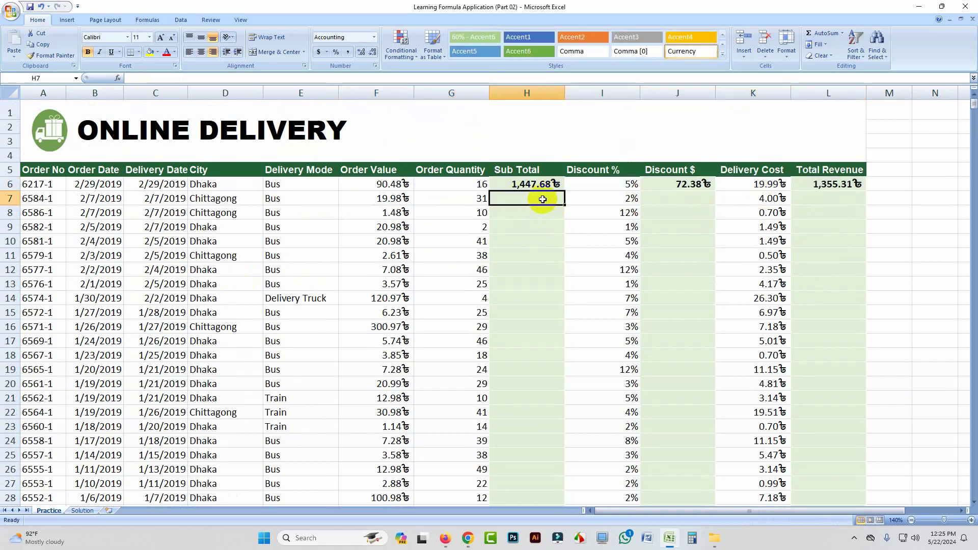
{"action": "type", "text": "="}
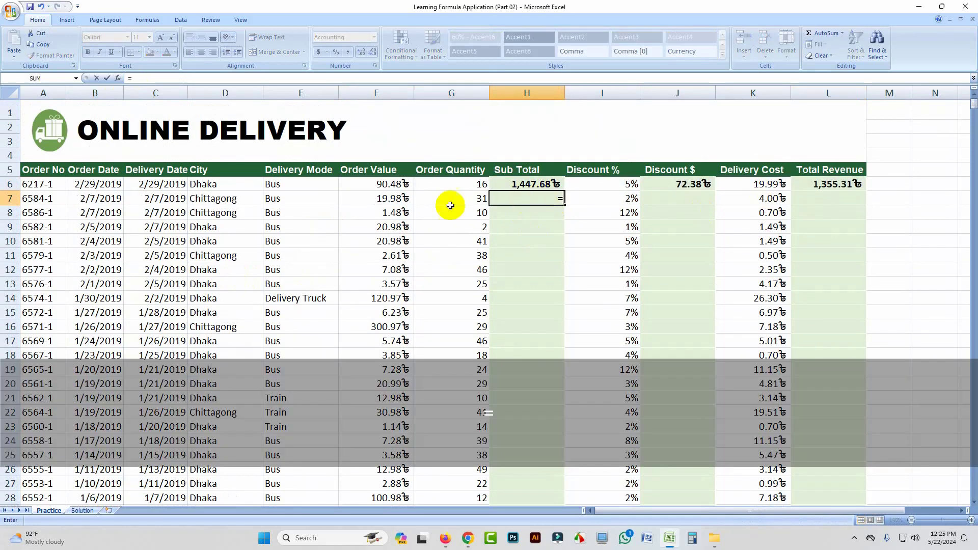
{"action": "left_click", "coordinate": [388, 199]}
{"action": "type", "text": "*"}
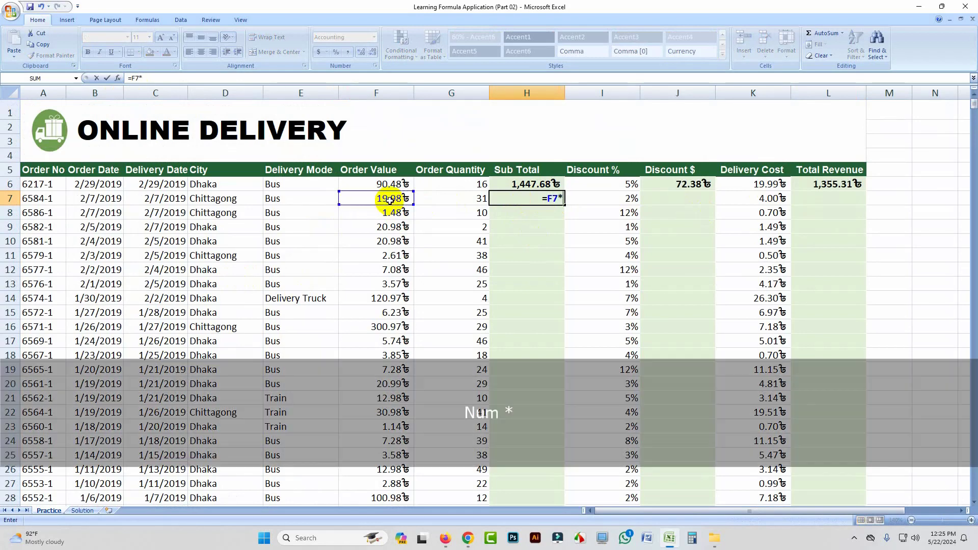
{"action": "left_click", "coordinate": [455, 199]}
{"action": "key", "text": "Return"}
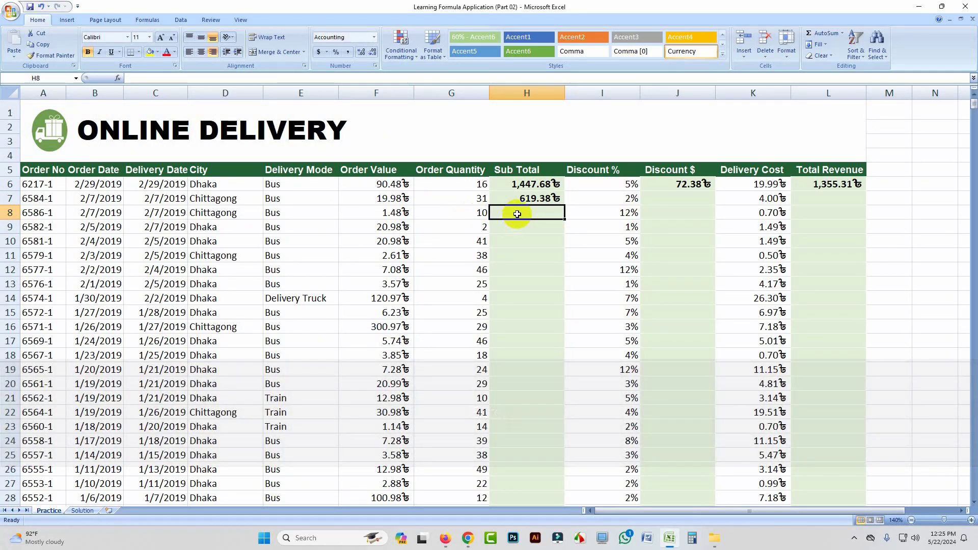
Enter =F8*G8 in Sub Total cell H8 and clear the manually entered formulas from H7 and H8.
{"action": "type", "text": "="}
{"action": "left_click", "coordinate": [406, 212]}
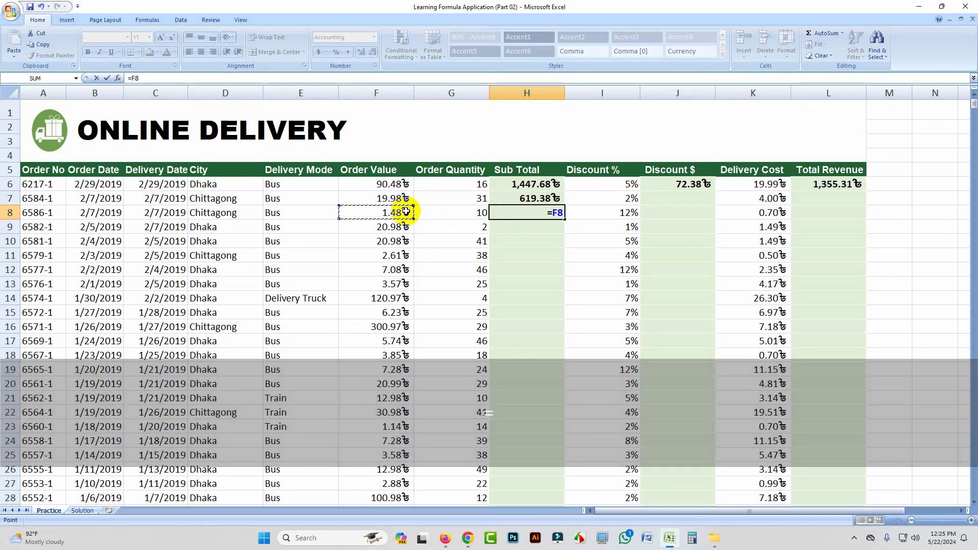
{"action": "type", "text": "*"}
{"action": "left_click", "coordinate": [461, 214]}
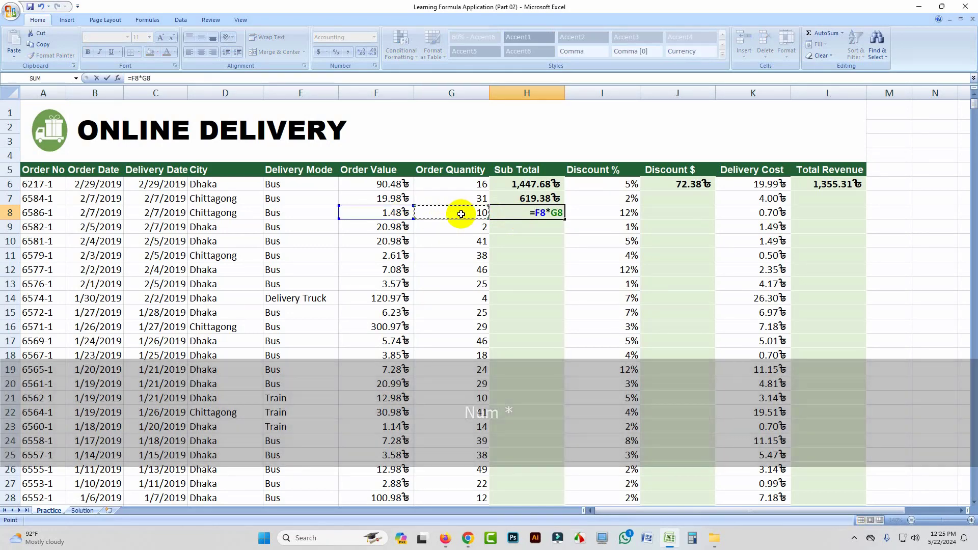
{"action": "key", "text": "Return"}
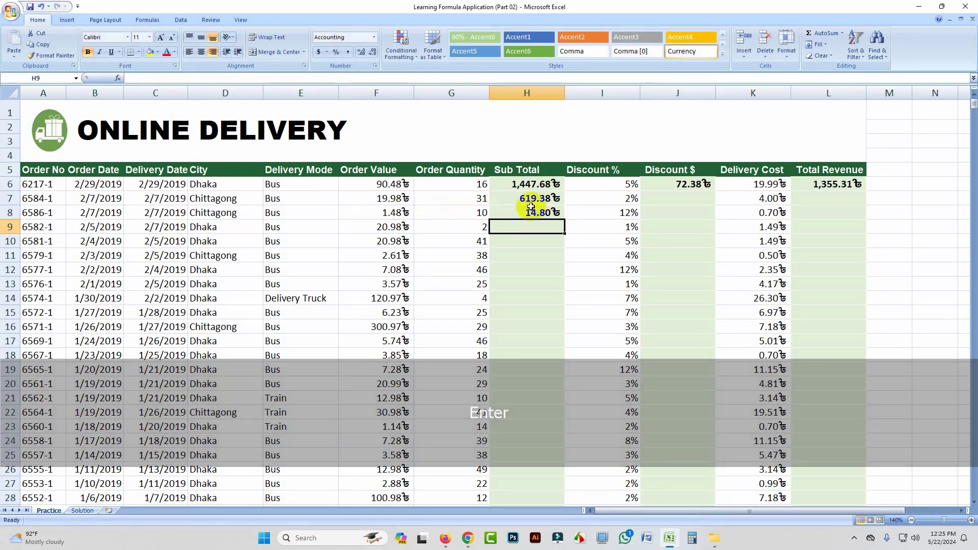
{"action": "left_click_drag", "start_coordinate": [533, 198], "coordinate": [530, 213]}
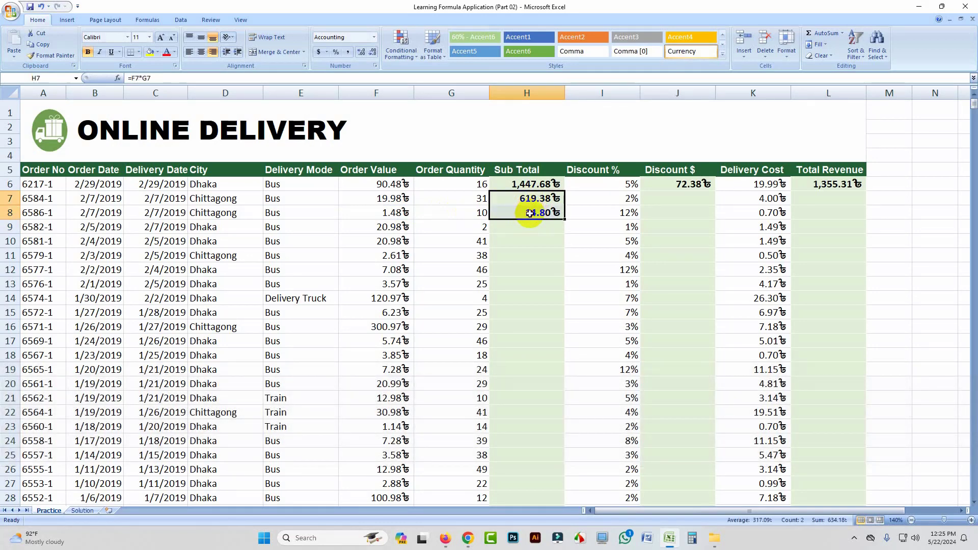
{"action": "key", "text": "Delete"}
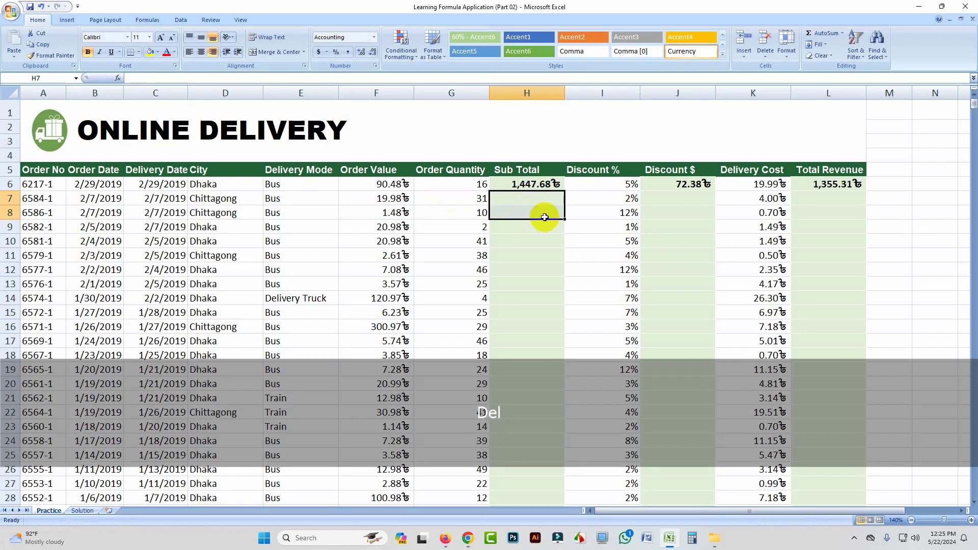
Fill the Sub Total formula from H6 down the column for all orders and check the filled rows.
{"action": "left_click", "coordinate": [536, 209]}
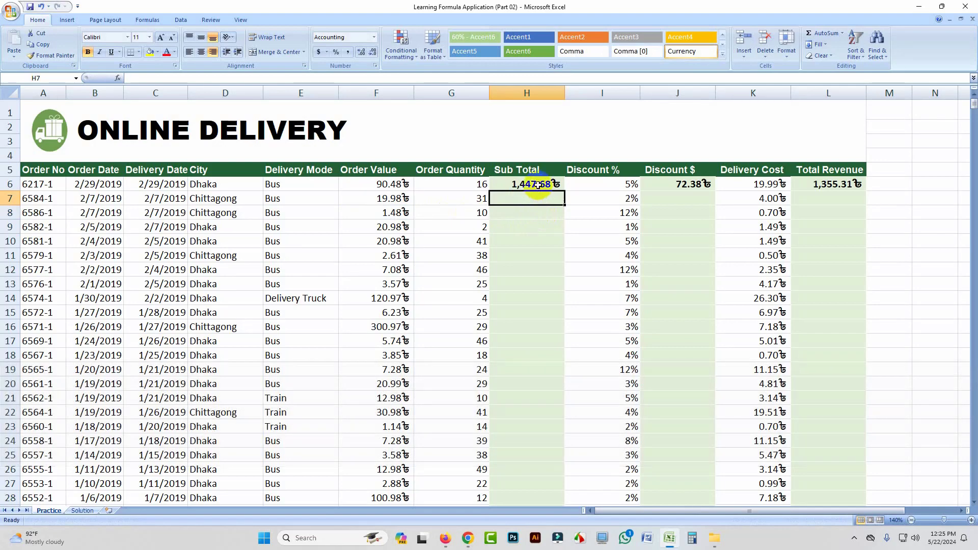
{"action": "left_click", "coordinate": [534, 185]}
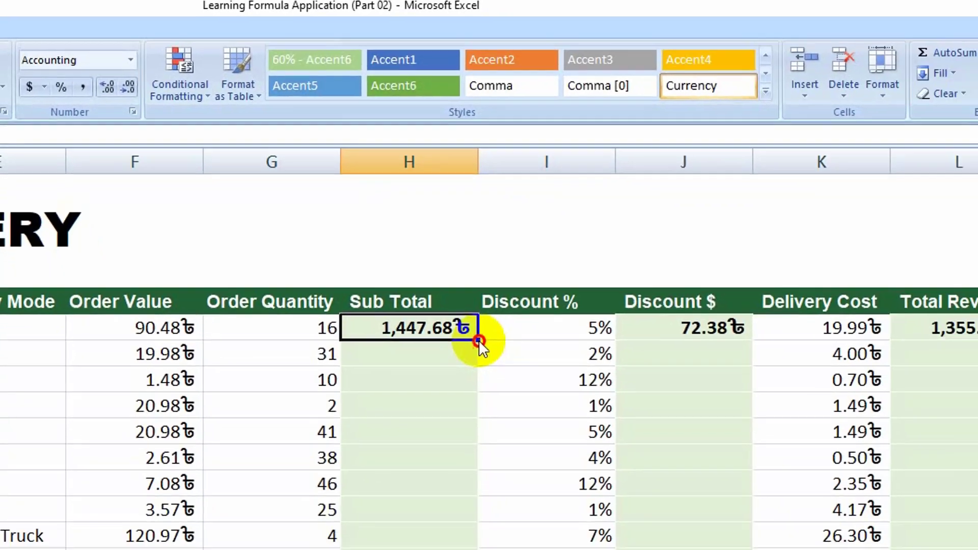
{"action": "double_click", "coordinate": [606, 431]}
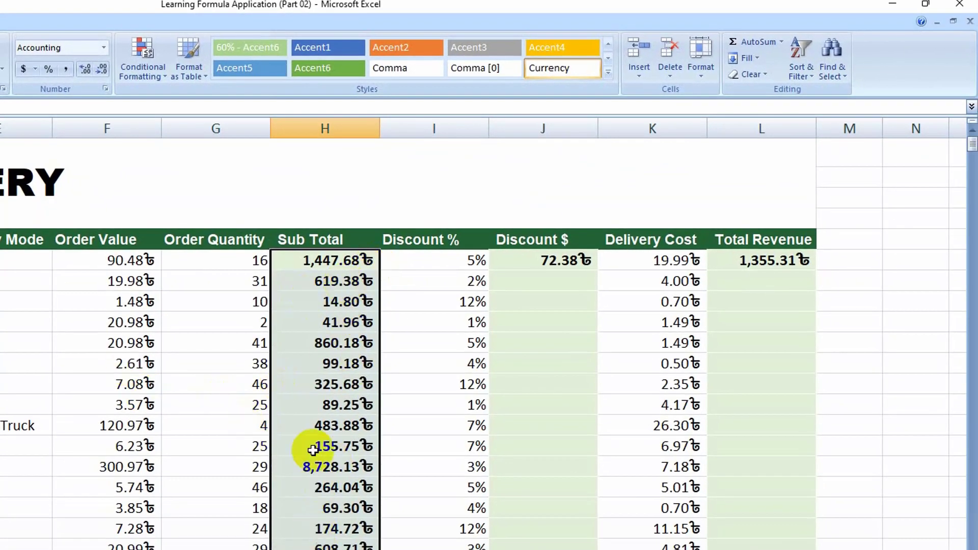
{"action": "scroll", "coordinate": [313, 450], "scroll_direction": "down", "scroll_amount": 15}
{"action": "scroll", "coordinate": [311, 447], "scroll_direction": "down", "scroll_amount": 1}
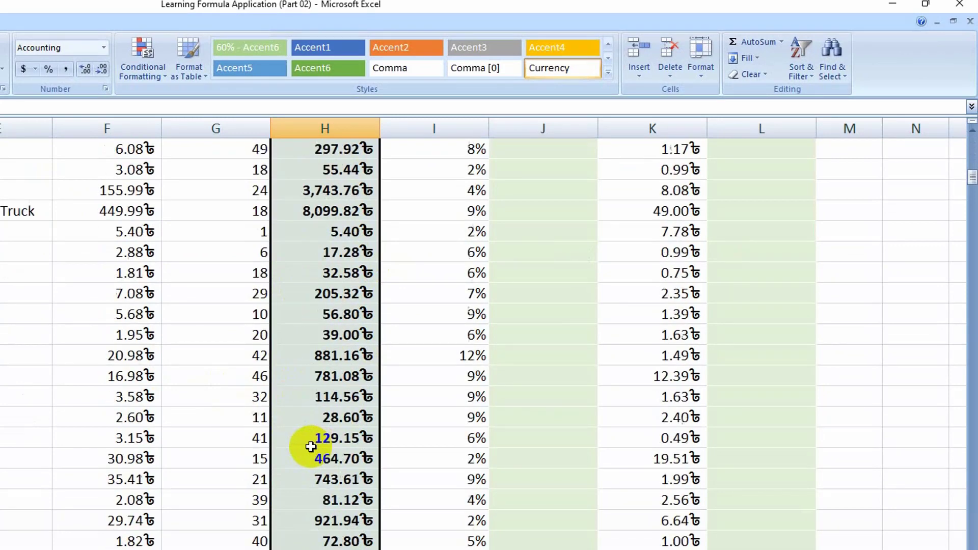
Fill the Discount $ formula from J6 down the column for all orders.
{"action": "scroll", "coordinate": [311, 446], "scroll_direction": "up", "scroll_amount": 20}
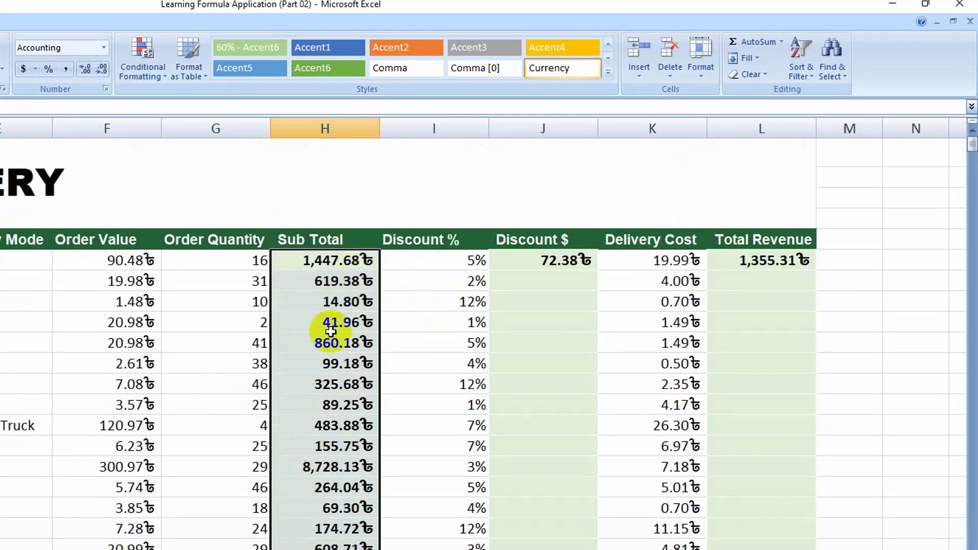
{"action": "left_click", "coordinate": [557, 260]}
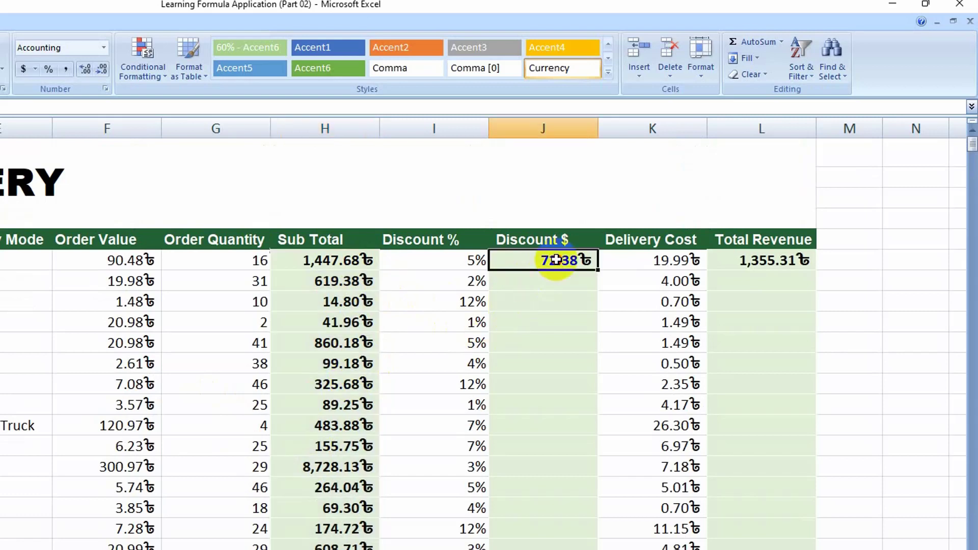
{"action": "double_click", "coordinate": [598, 270]}
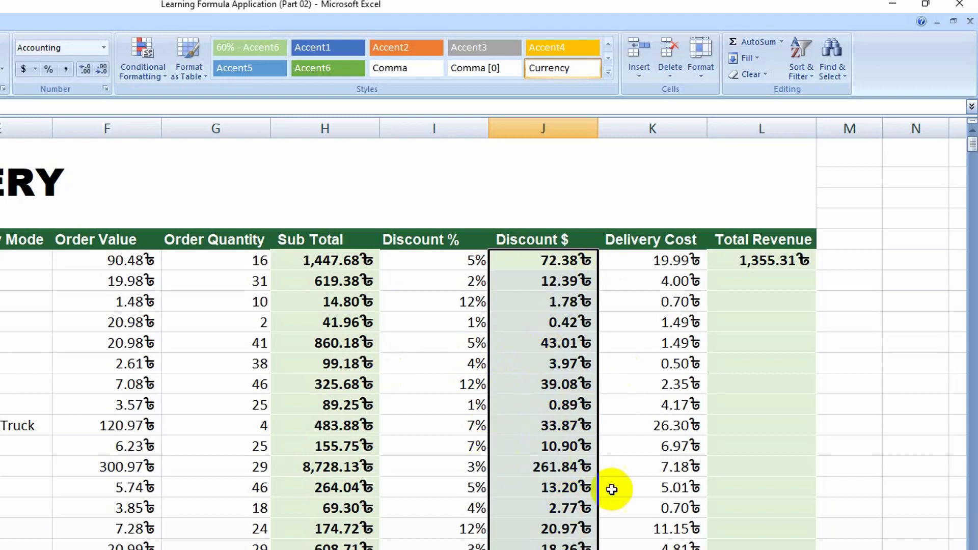
Fill the Total Revenue formula from L6 down the column for all orders and check the filled rows.
{"action": "left_click", "coordinate": [743, 259]}
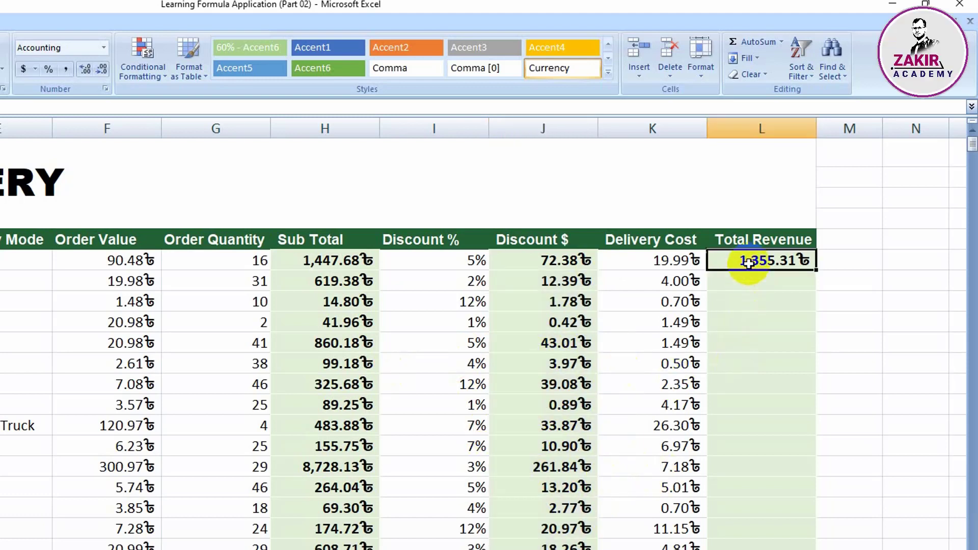
{"action": "double_click", "coordinate": [817, 270]}
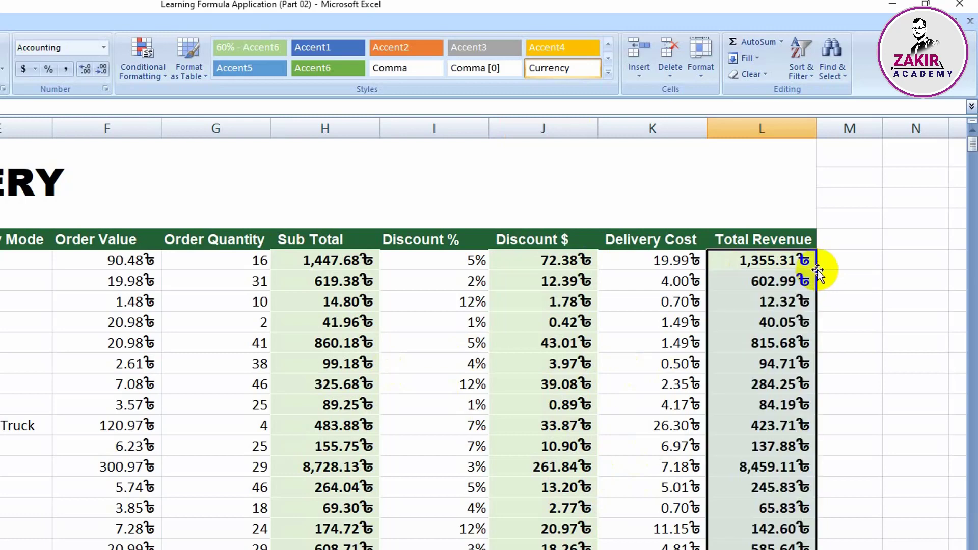
{"action": "scroll", "coordinate": [334, 459], "scroll_direction": "down", "scroll_amount": 6}
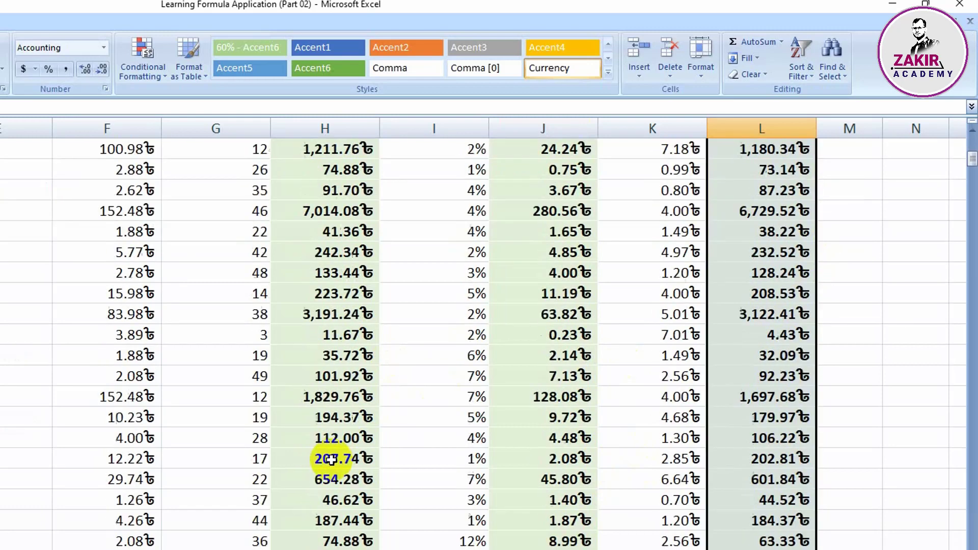
{"action": "scroll", "coordinate": [334, 458], "scroll_direction": "up", "scroll_amount": 4}
{"action": "scroll", "coordinate": [334, 458], "scroll_direction": "up", "scroll_amount": 2}
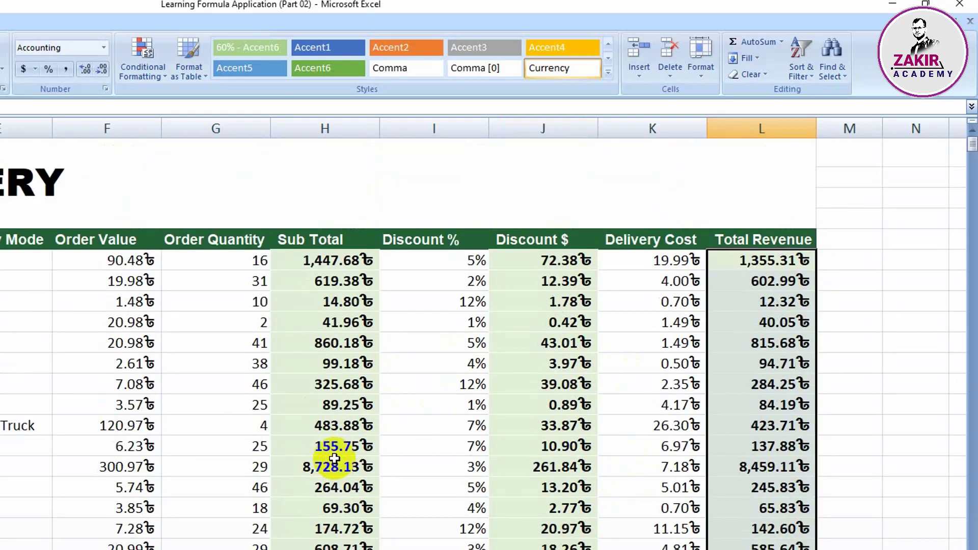